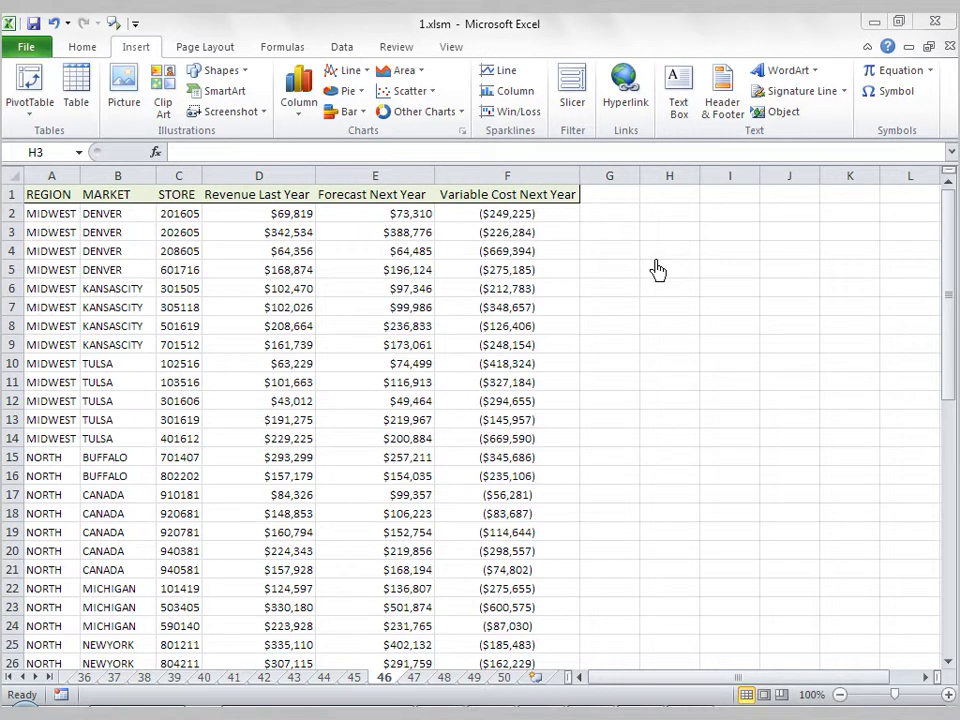
# - Inspect the market and forecast values in the sales data, such as cell E8
pyautogui.click(100, 270)
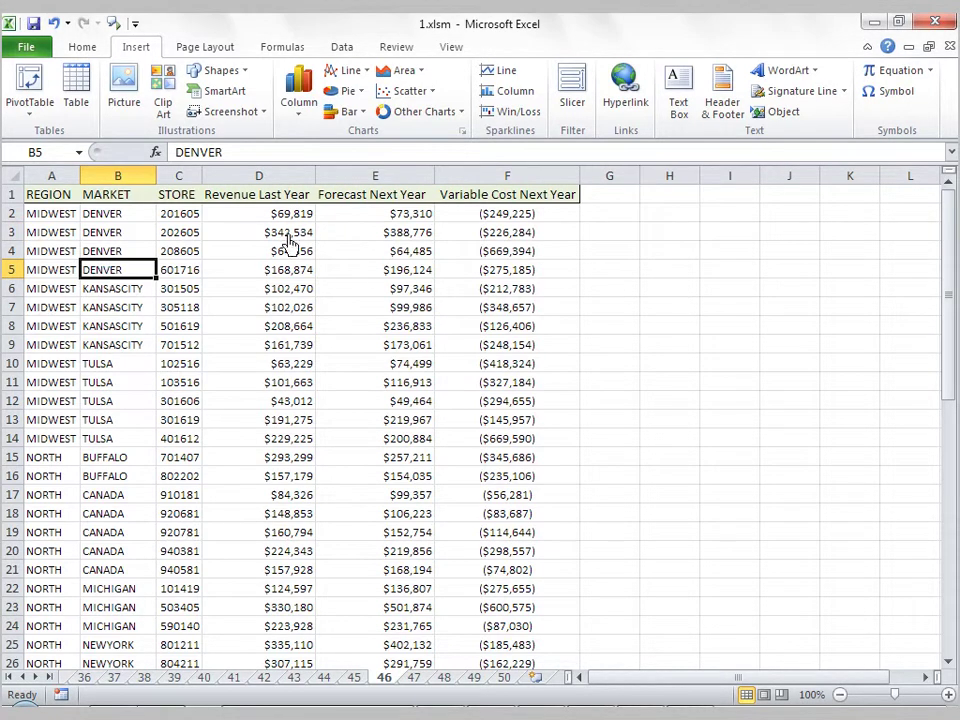
pyautogui.click(375, 271)
pyautogui.click(403, 326)
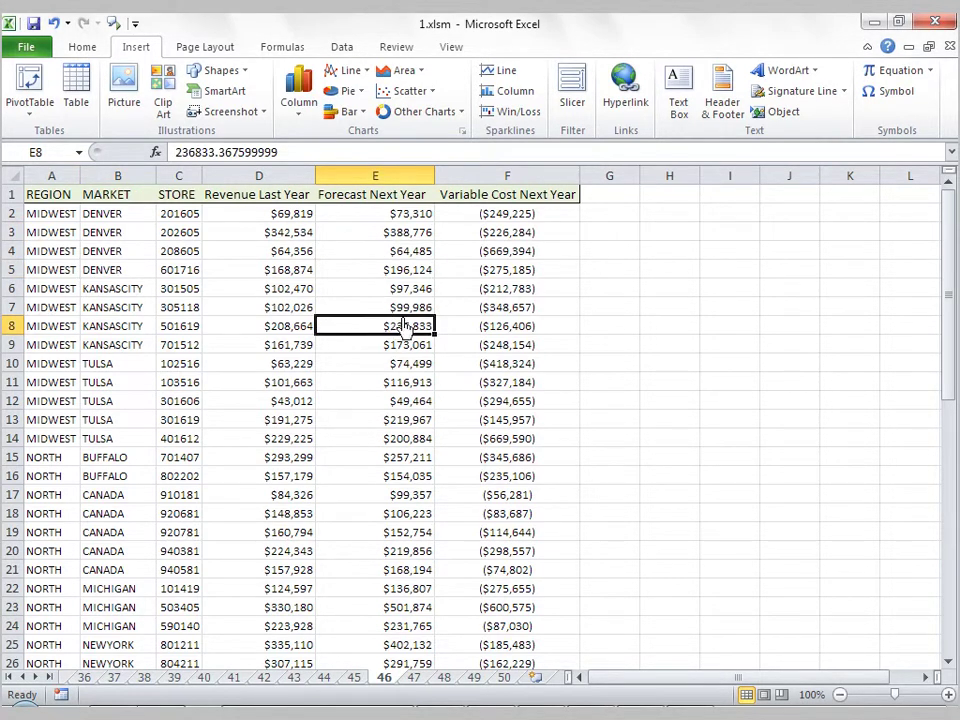
pyautogui.click(628, 272)
pyautogui.click(672, 258)
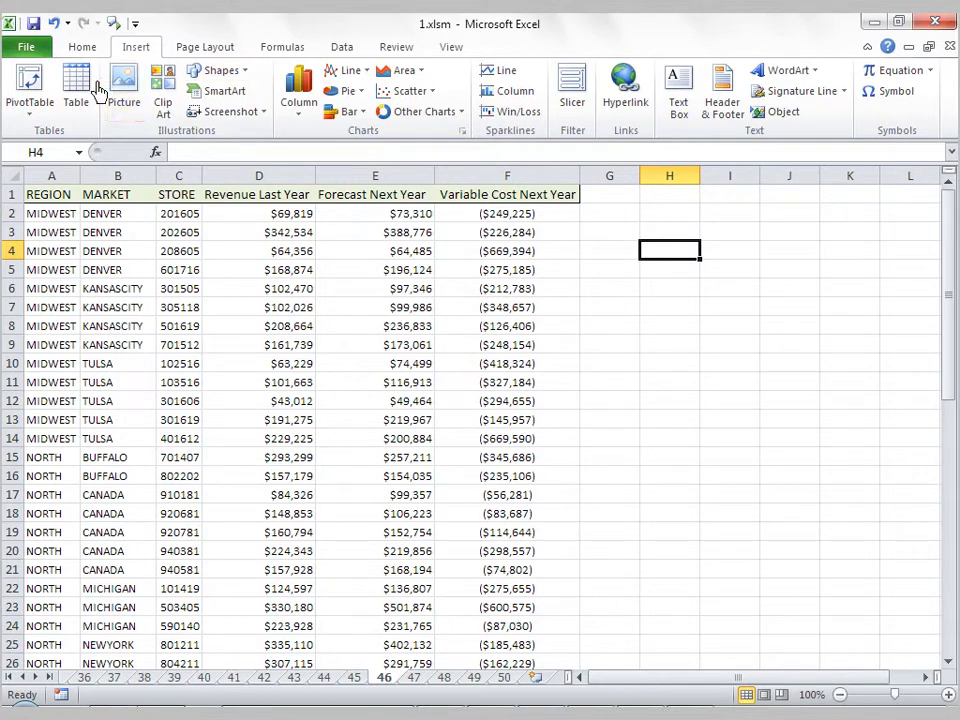
pyautogui.click(600, 292)
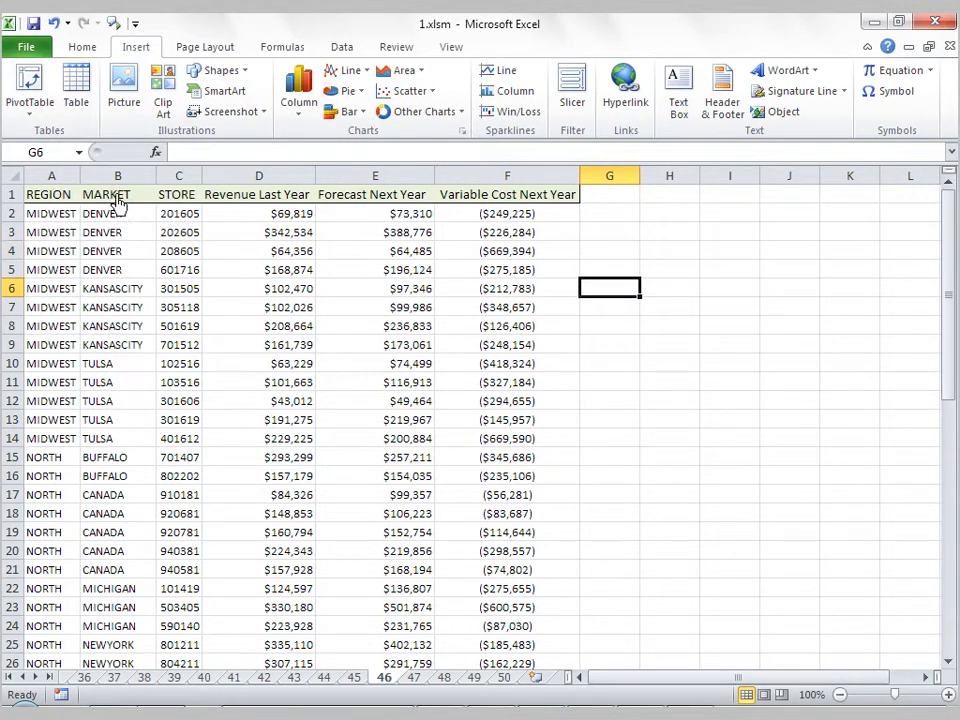
# - Convert range $A$1:$F$55 into a table with 'My table has headers' checked
pyautogui.click(55, 200)
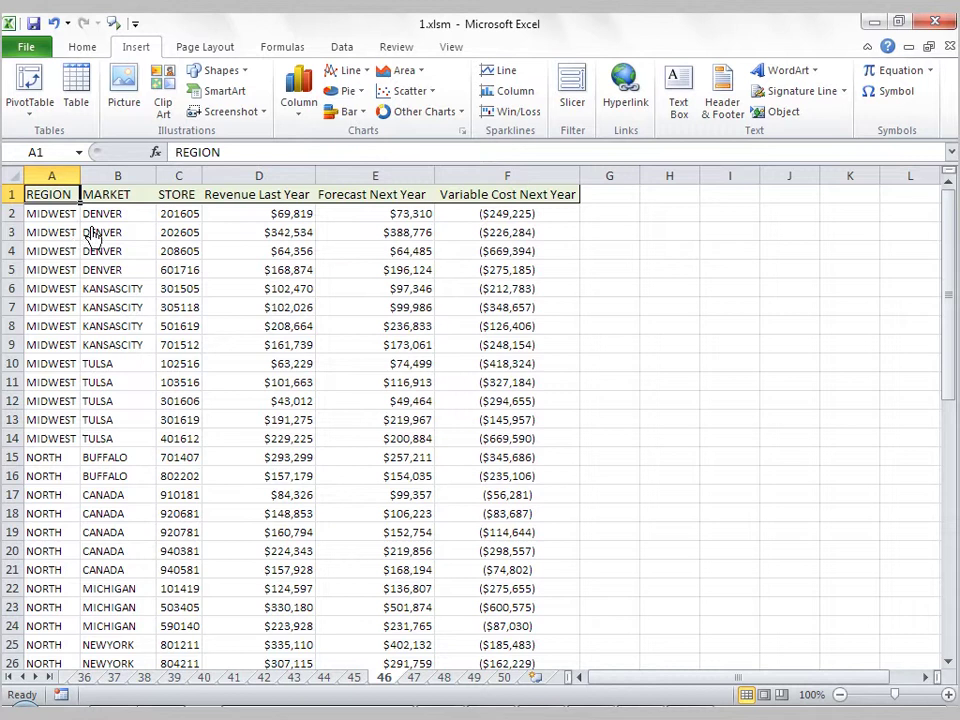
pyautogui.click(92, 103)
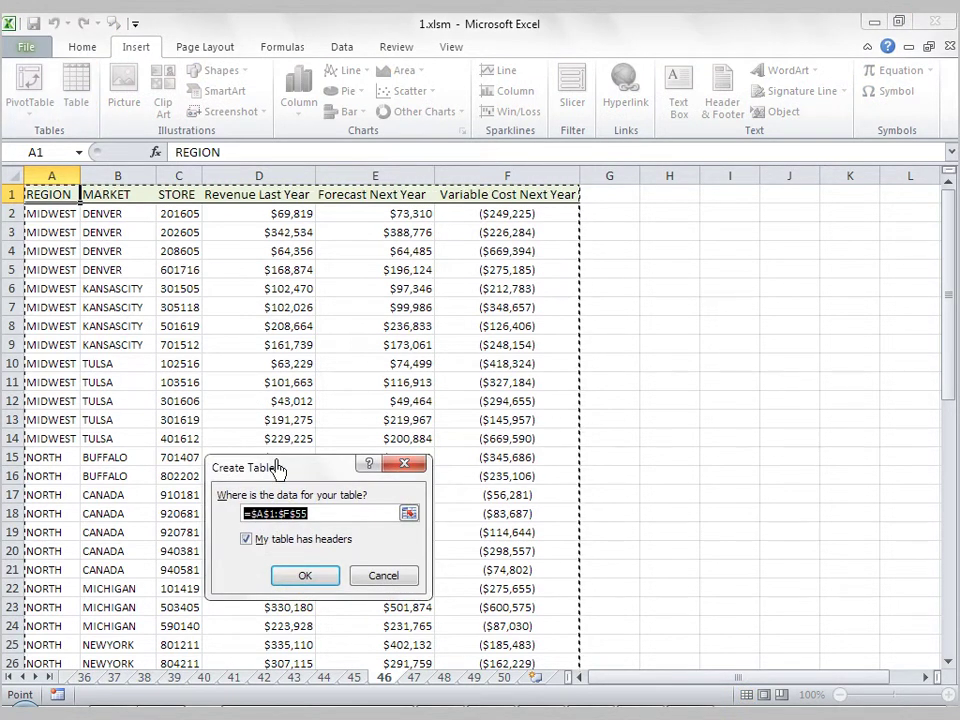
pyautogui.moveTo(368, 467); pyautogui.dragTo(685, 221)
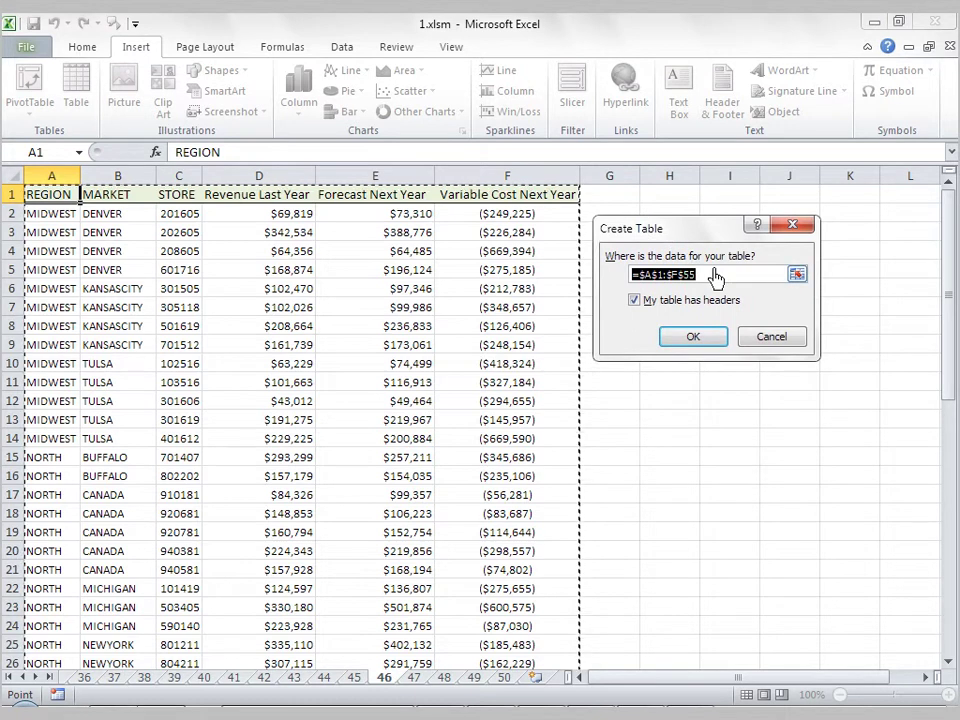
pyautogui.click(718, 280)
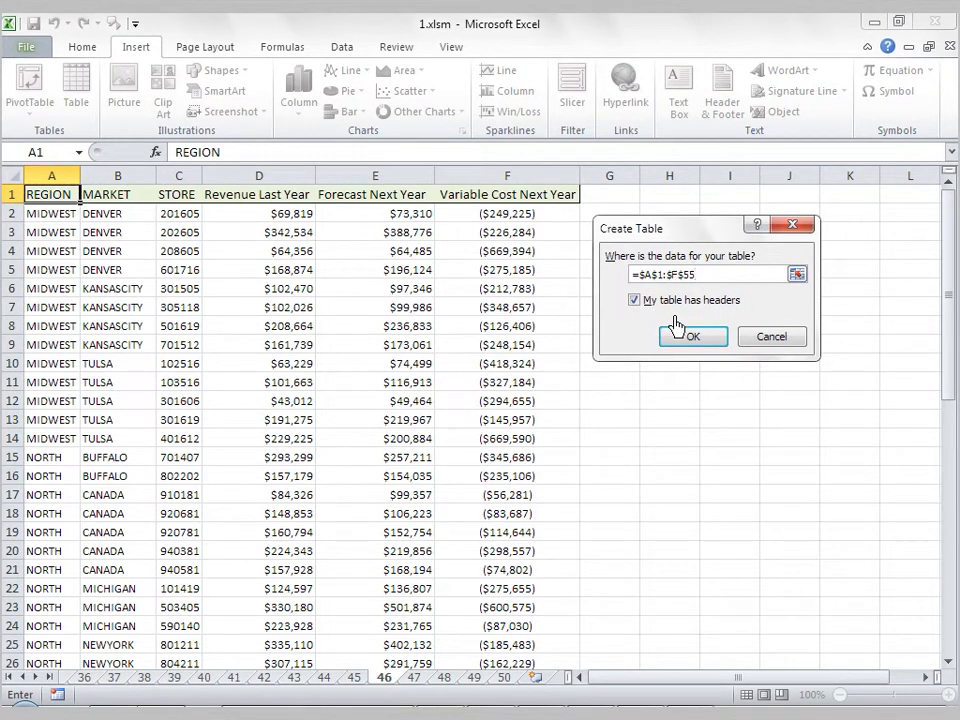
pyautogui.click(693, 340)
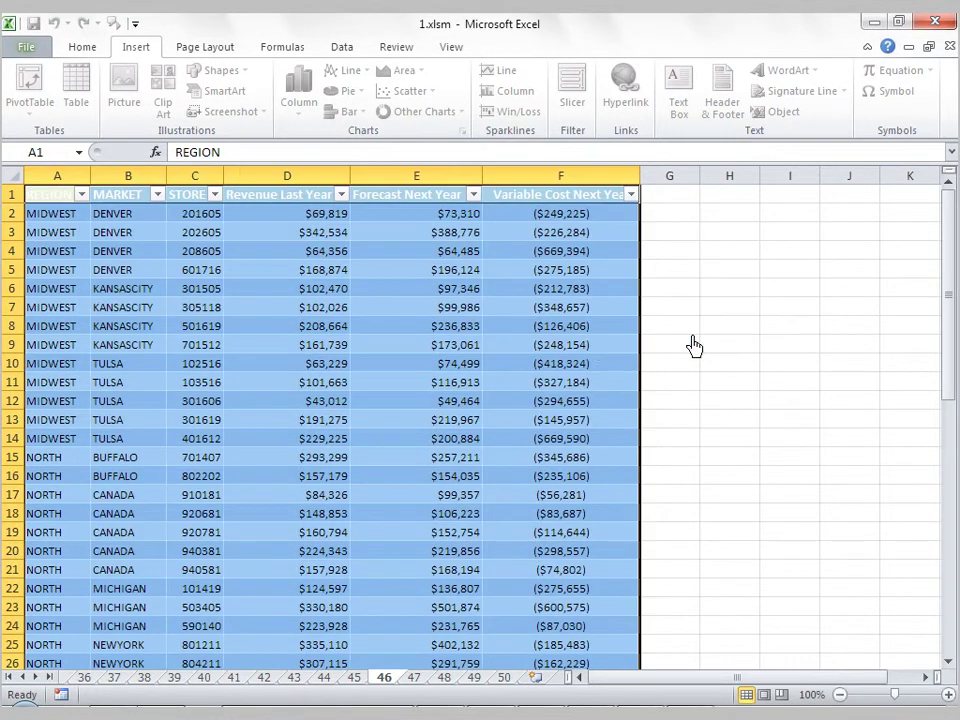
# - Select a cell inside Table1 and show its Table Design options
pyautogui.click(689, 344)
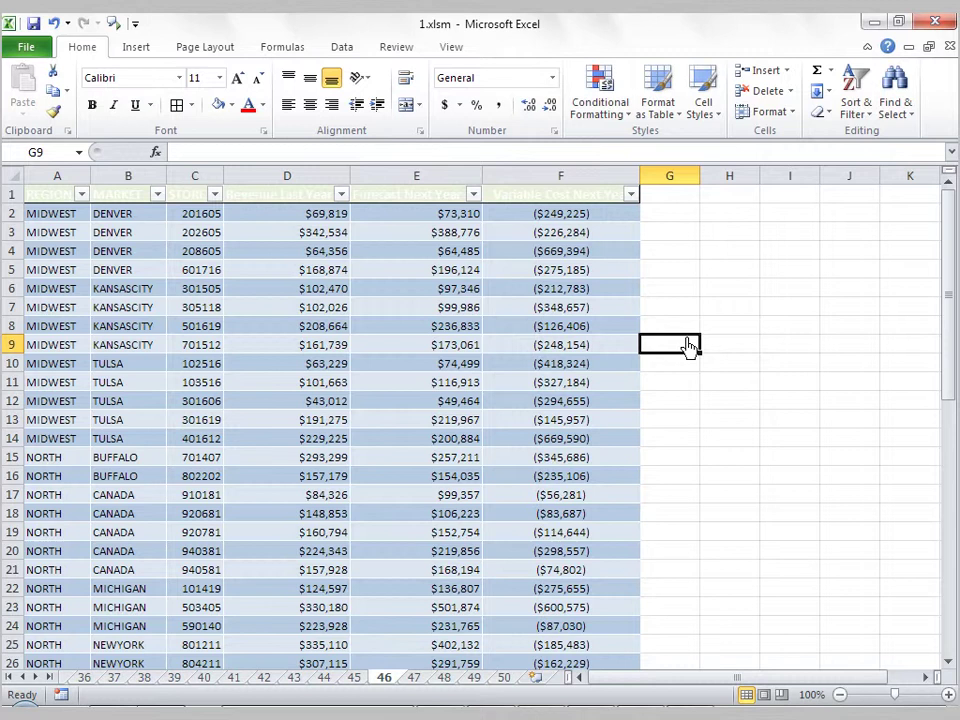
pyautogui.click(50, 212)
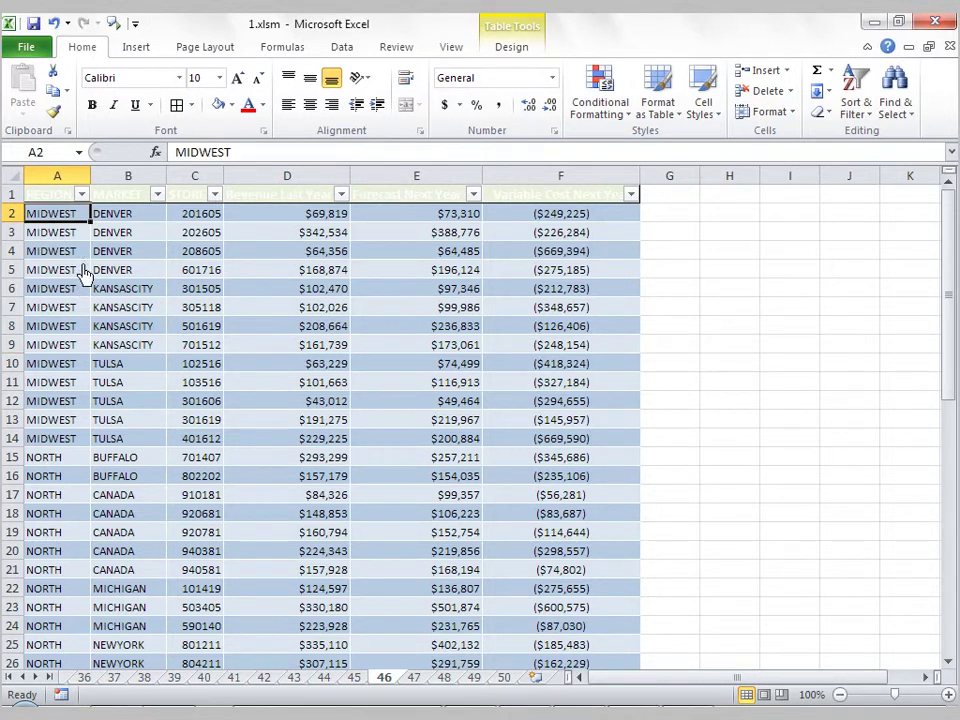
pyautogui.click(513, 50)
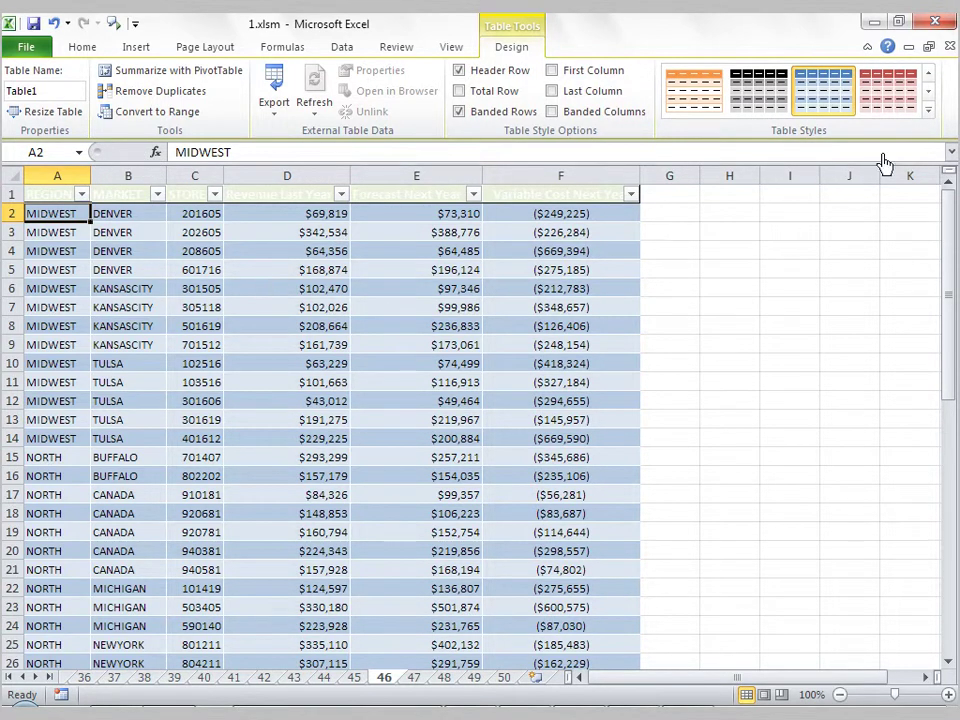
# - Apply a blue banded Medium style to Table1 from the full table styles gallery
pyautogui.click(929, 111)
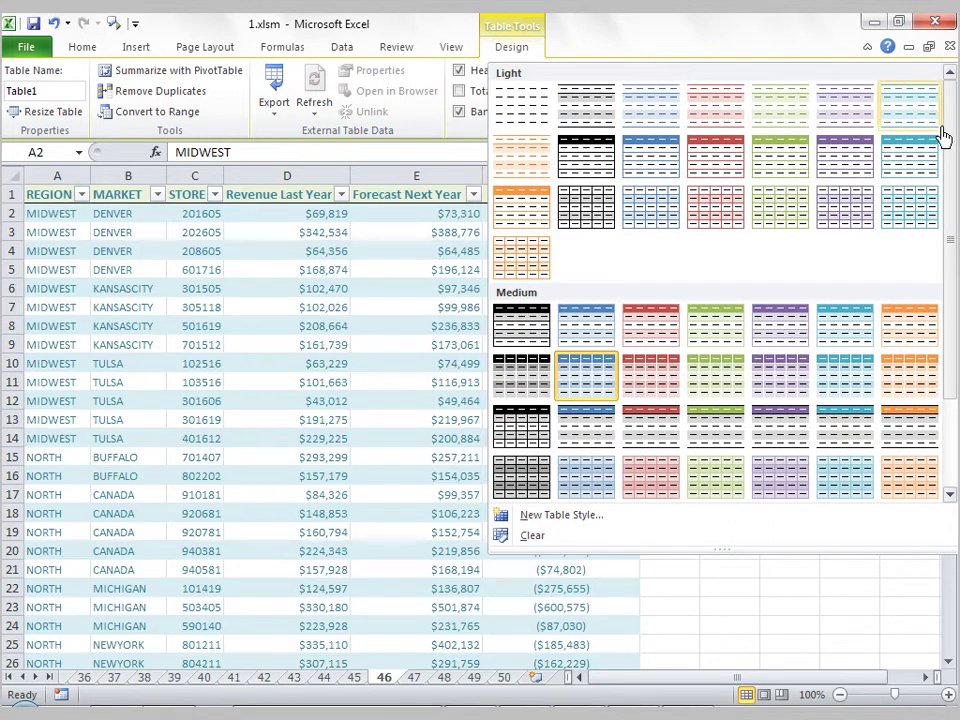
pyautogui.scroll(-1, 876, 216)
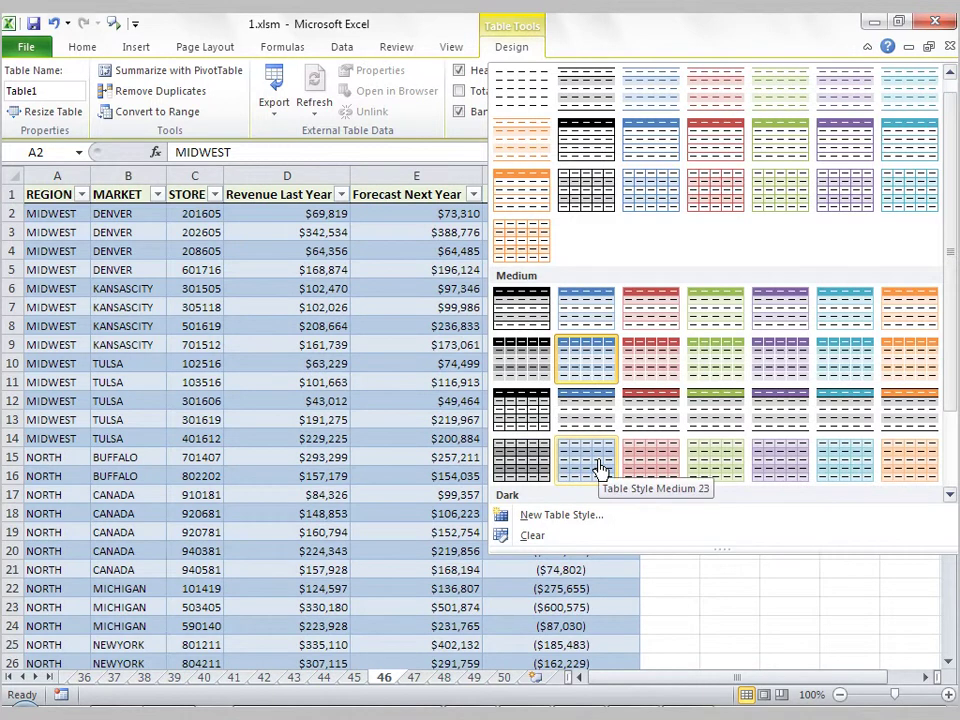
pyautogui.click(600, 468)
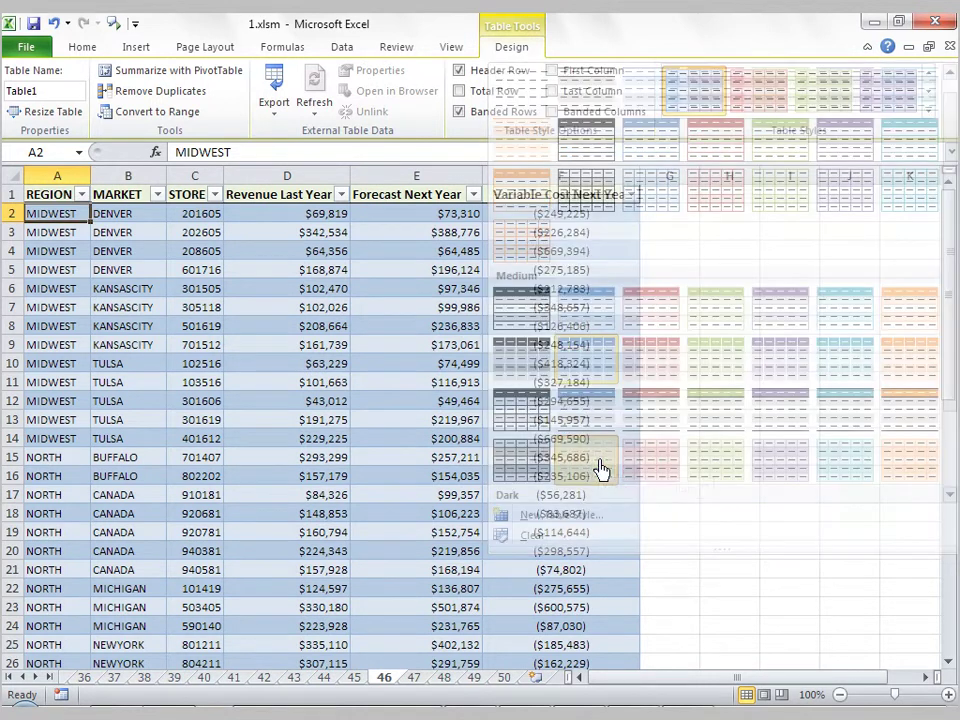
pyautogui.click(112, 218)
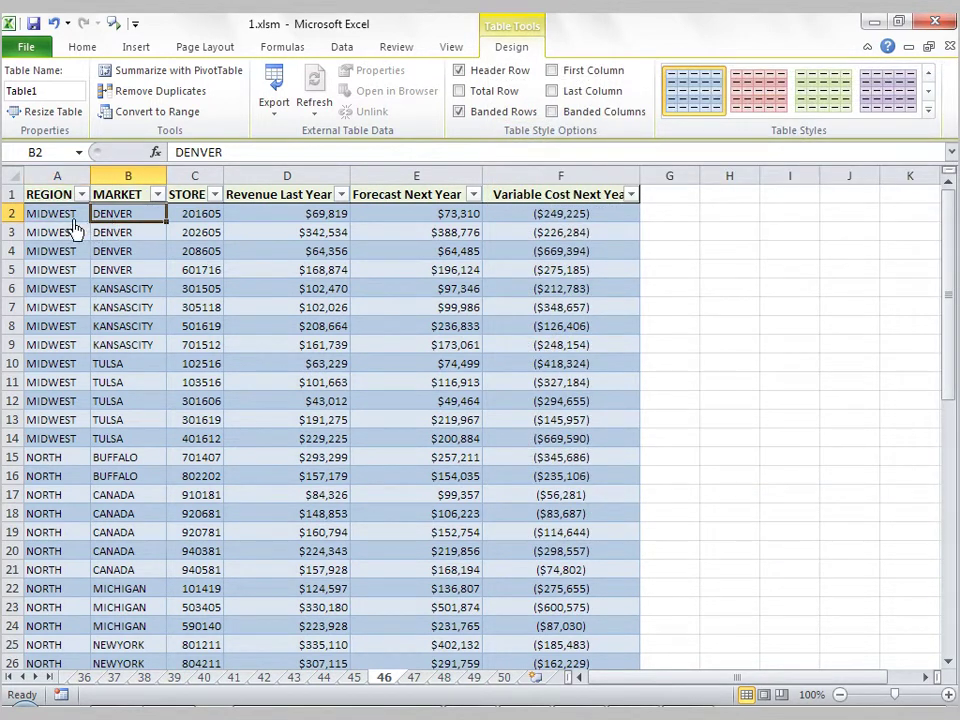
pyautogui.click(74, 220)
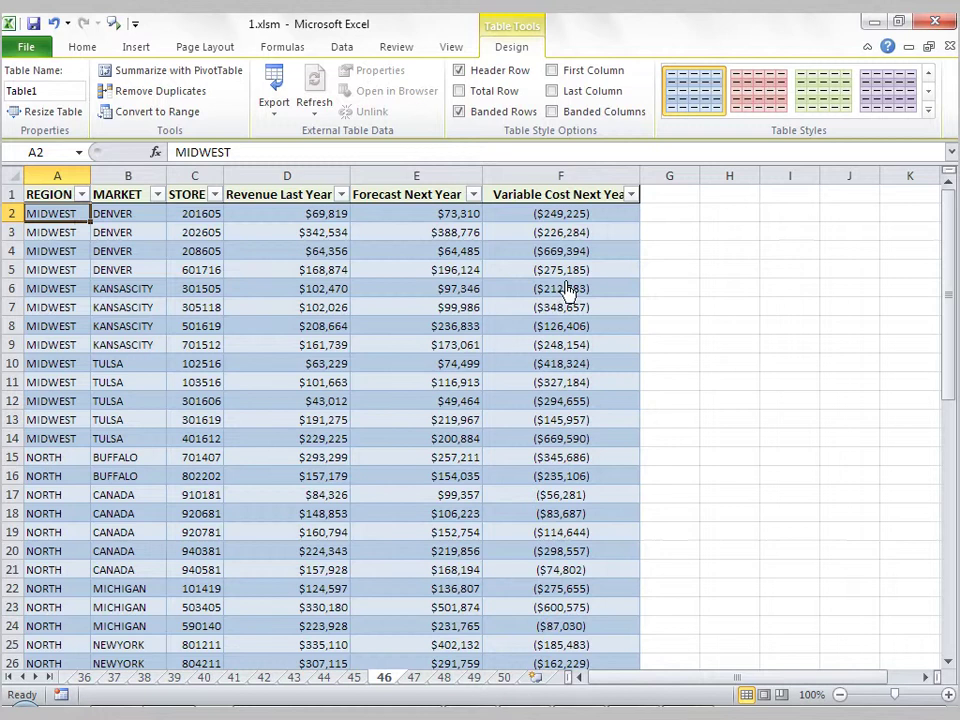
pyautogui.moveTo(952, 285); pyautogui.dragTo(480, 251)
pyautogui.moveTo(948, 305); pyautogui.dragTo(949, 364)
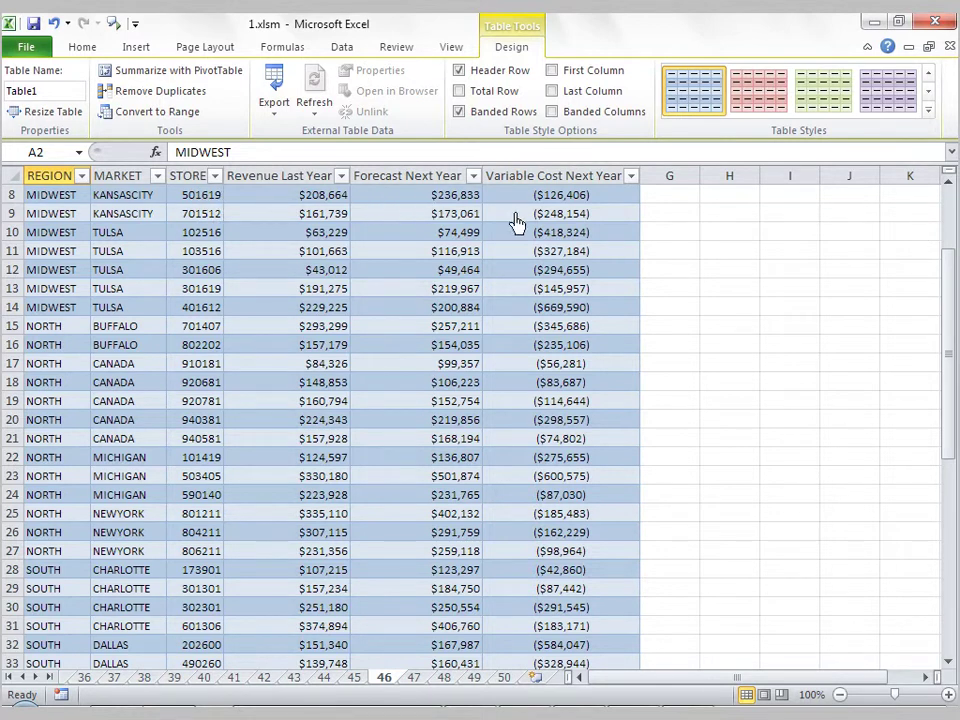
pyautogui.scroll(3, 540, 280)
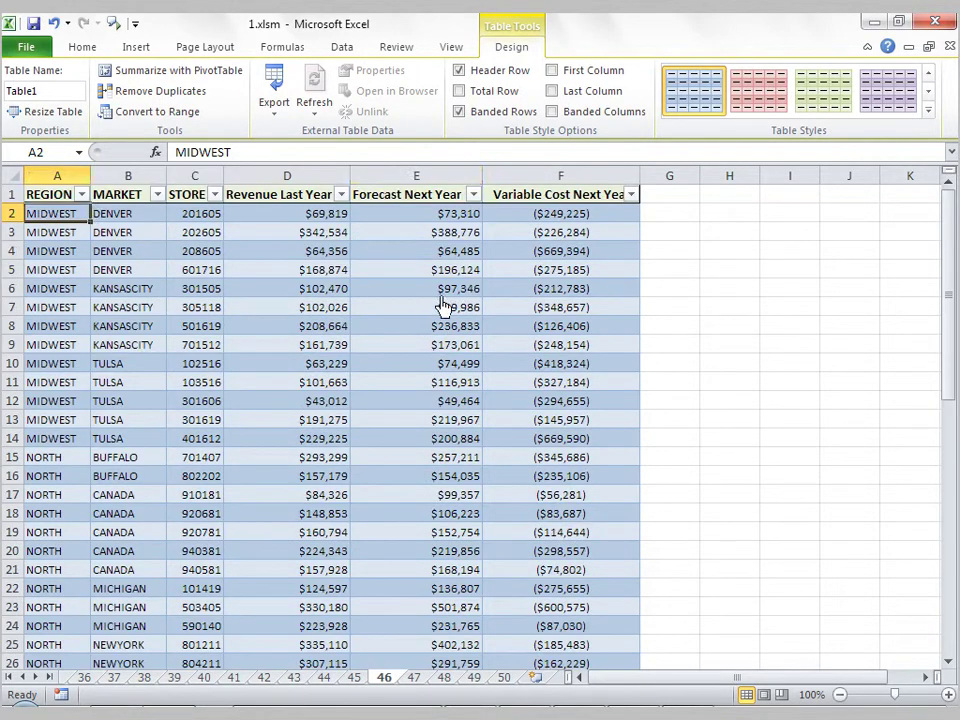
pyautogui.click(430, 269)
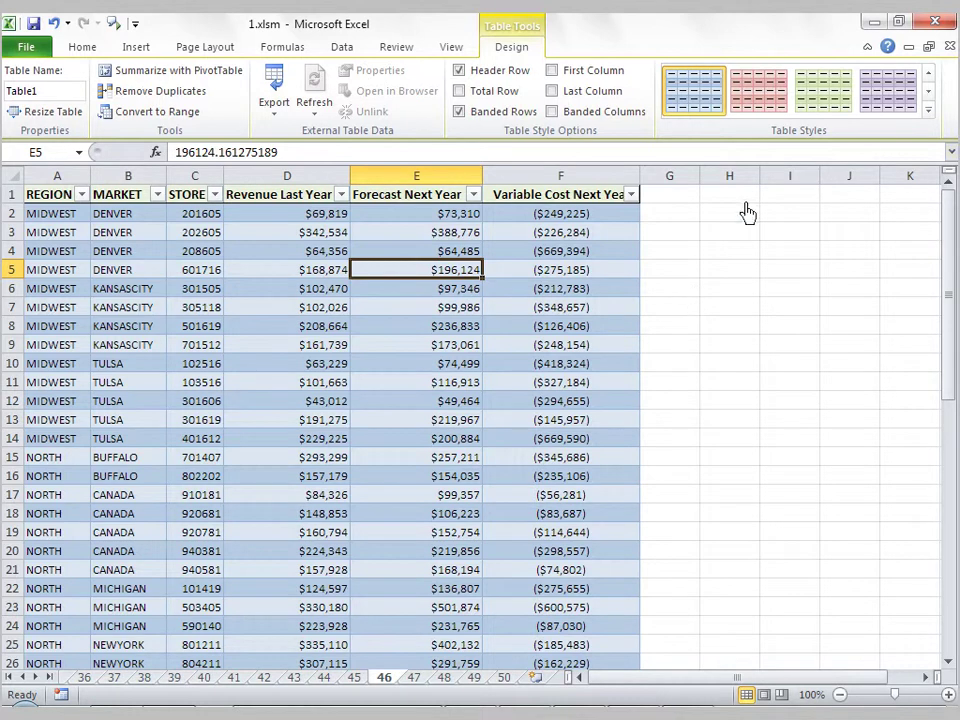
pyautogui.click(670, 196)
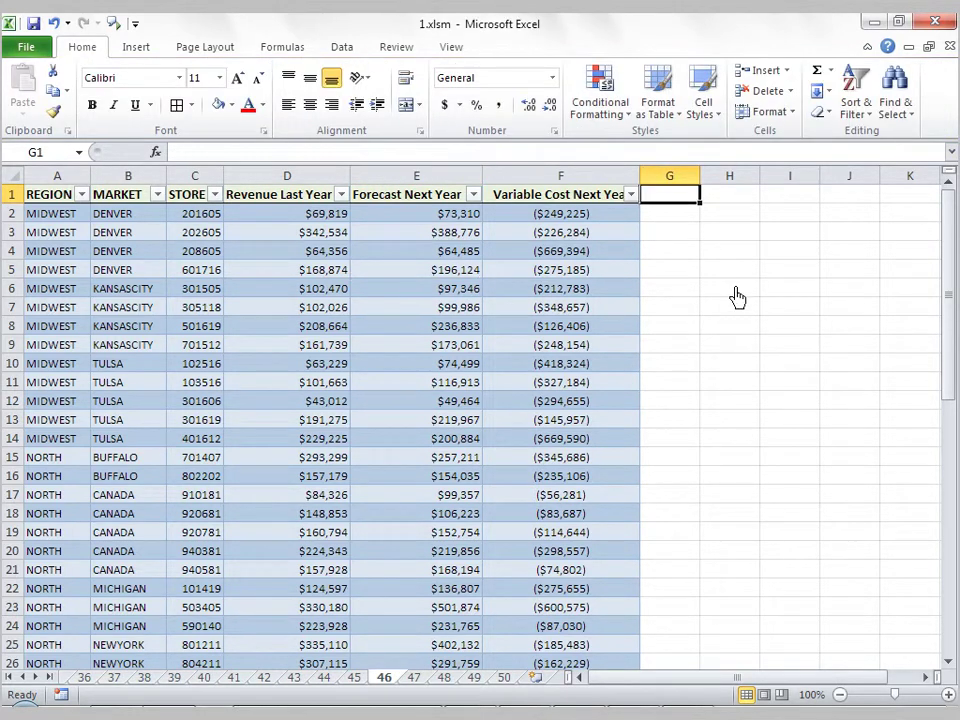
# - Add the header 'Variance to Revenue Last Year' in G1 and auto-fit column G to it
pyautogui.write('Variance to Re')
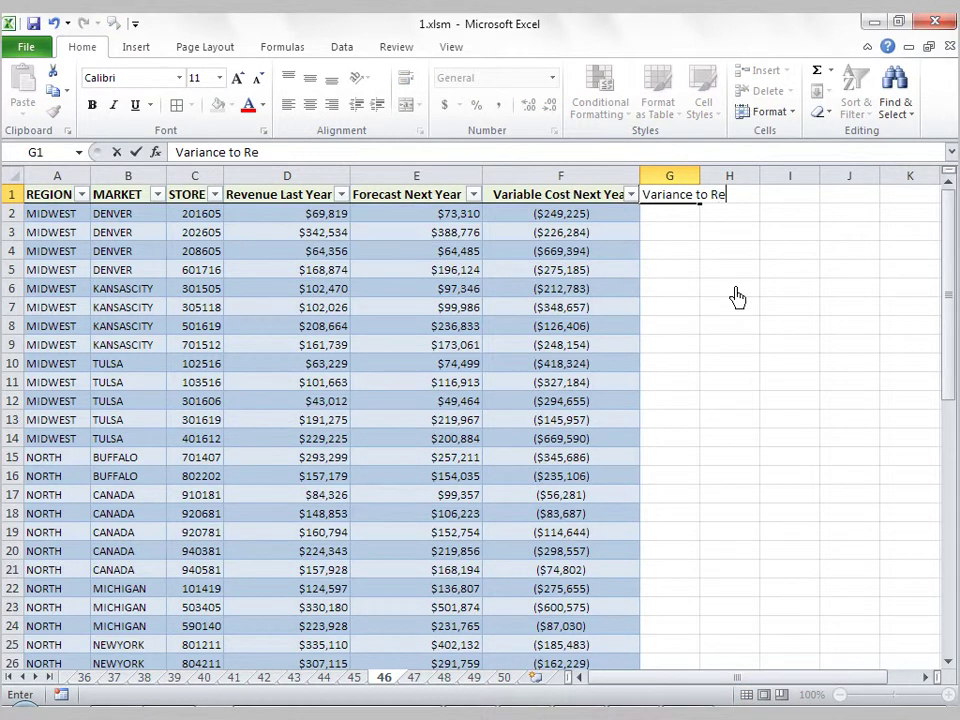
pyautogui.write('venue Last Year')
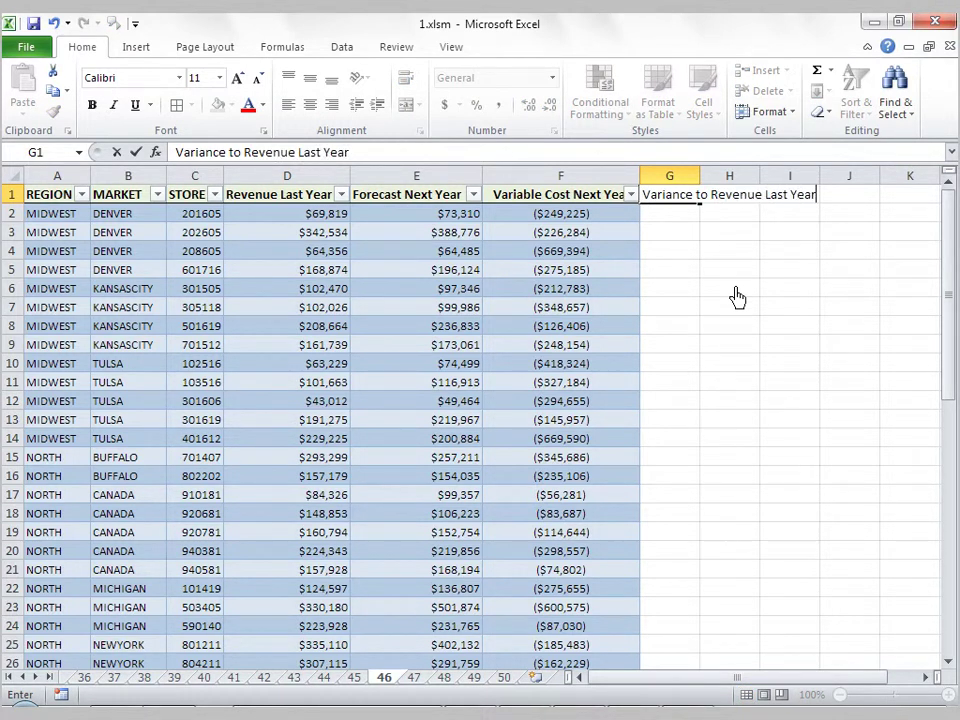
pyautogui.press('Return')
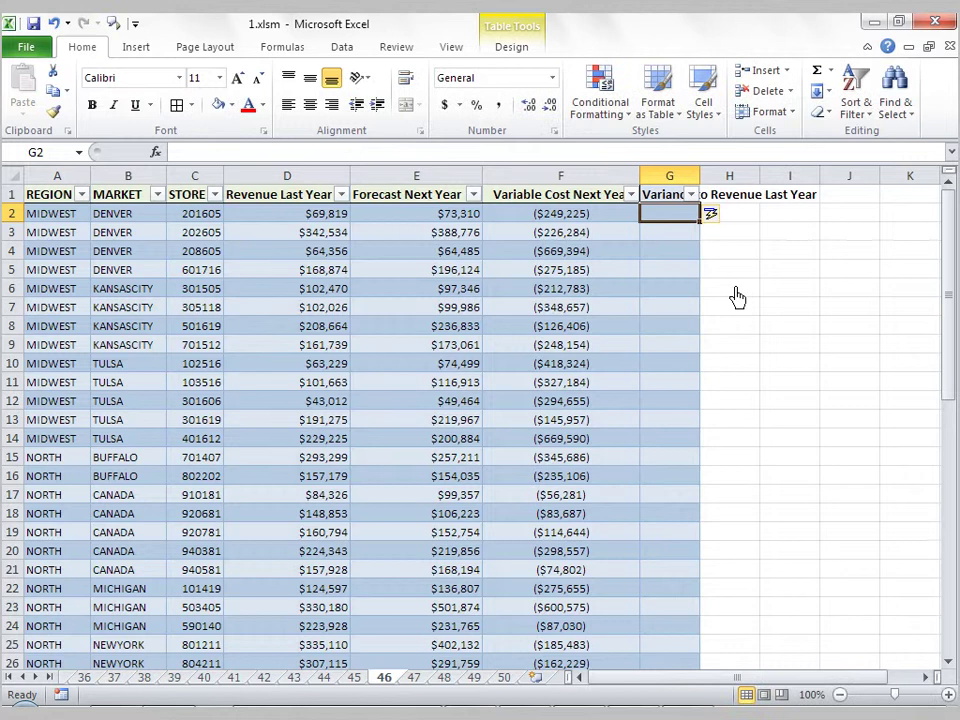
pyautogui.moveTo(700, 178); pyautogui.dragTo(700, 178)
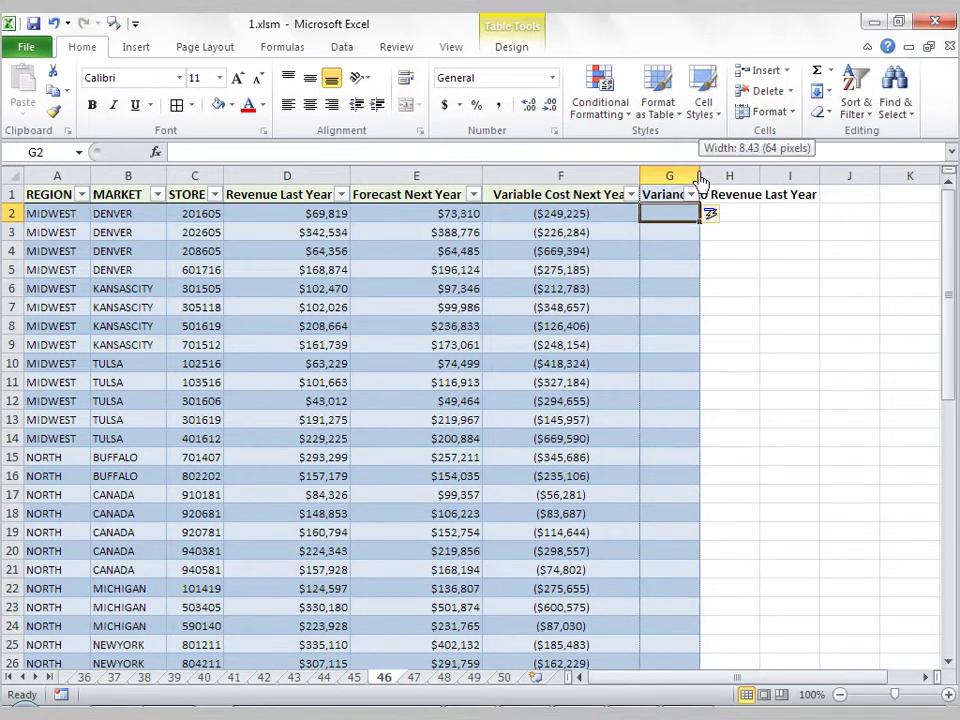
pyautogui.doubleClick(700, 178)
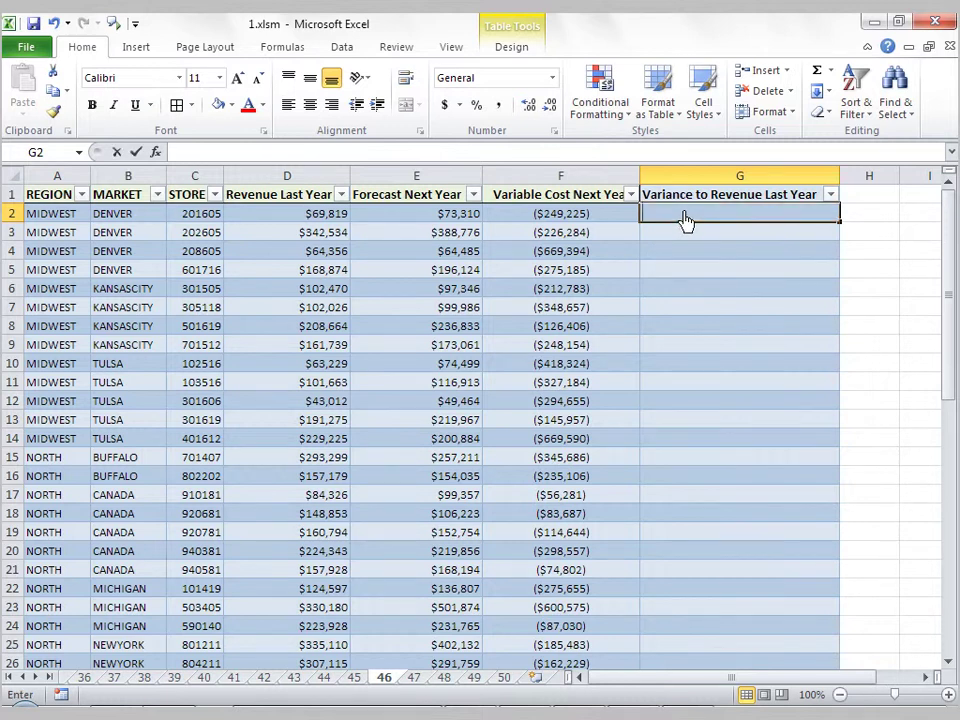
# - Enter =[@[Forecast Next Year]]/[@[Revenue Last Year]]-1 in G2, filling the whole variance column
pyautogui.write('=')
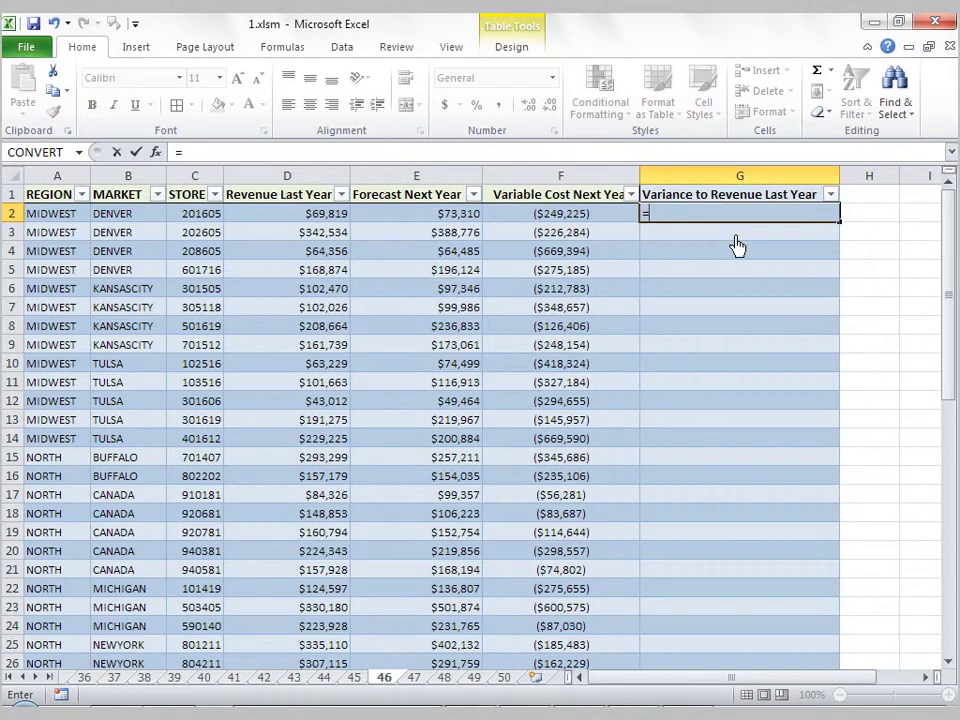
pyautogui.click(444, 219)
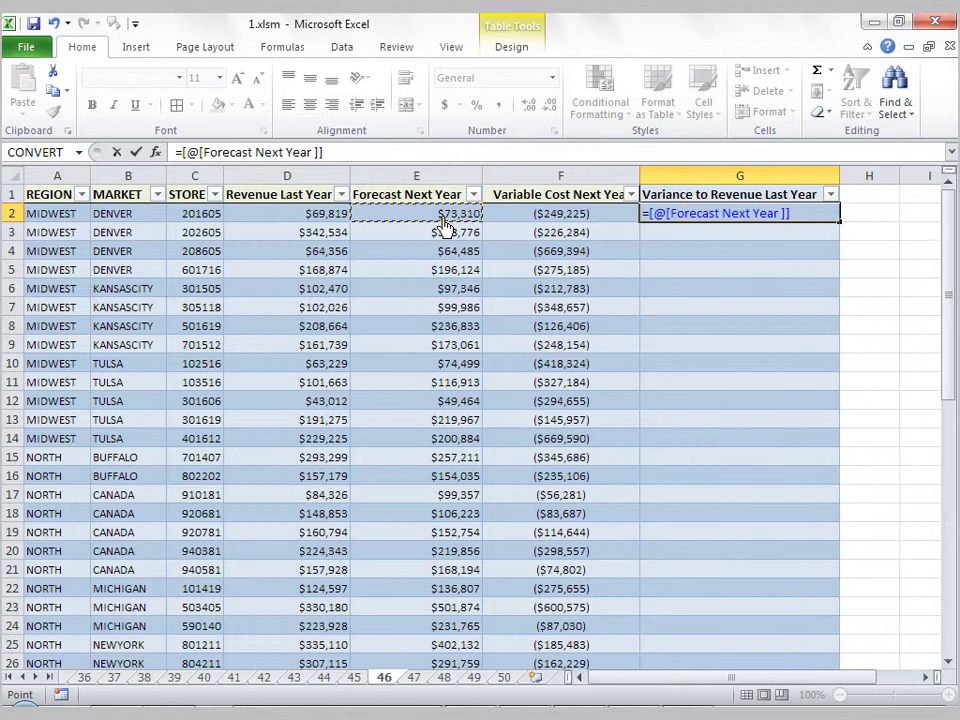
pyautogui.write('/')
pyautogui.click(276, 219)
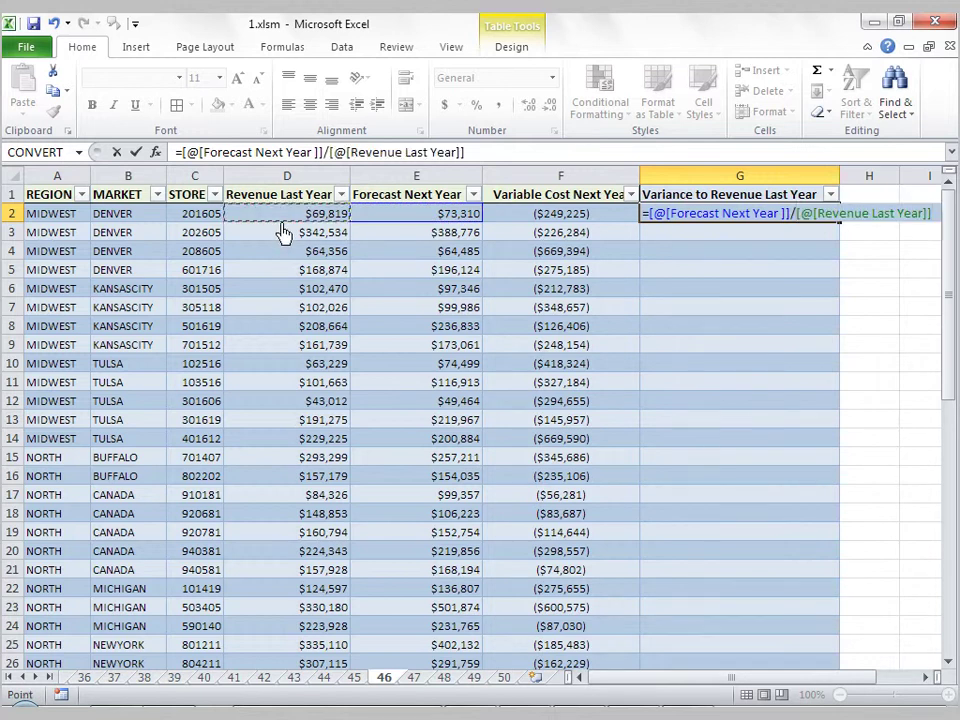
pyautogui.write('-1')
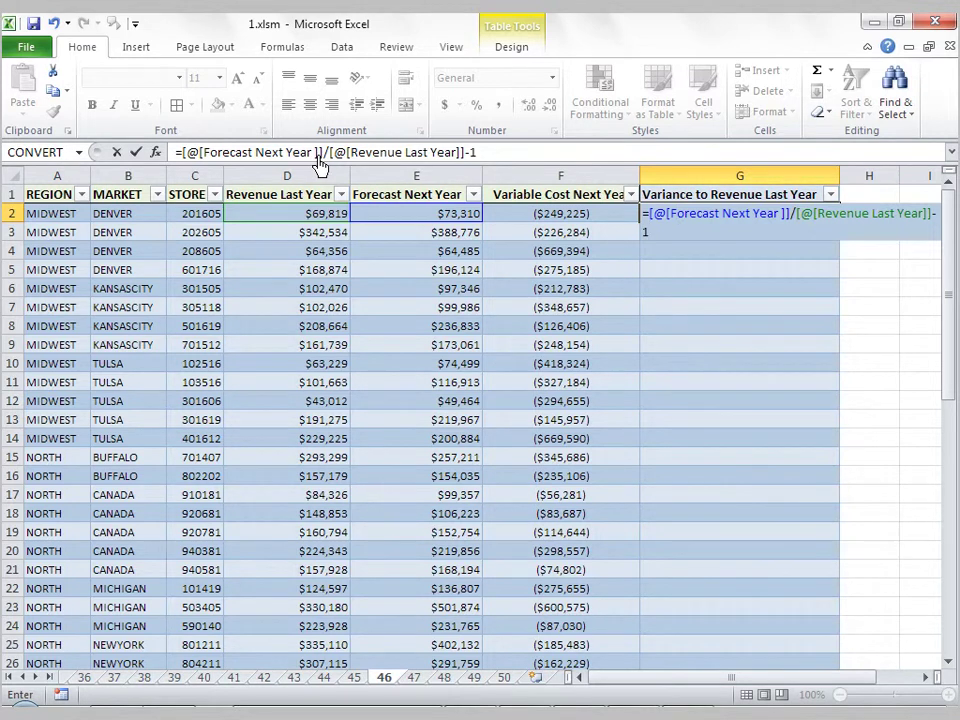
pyautogui.click(487, 157)
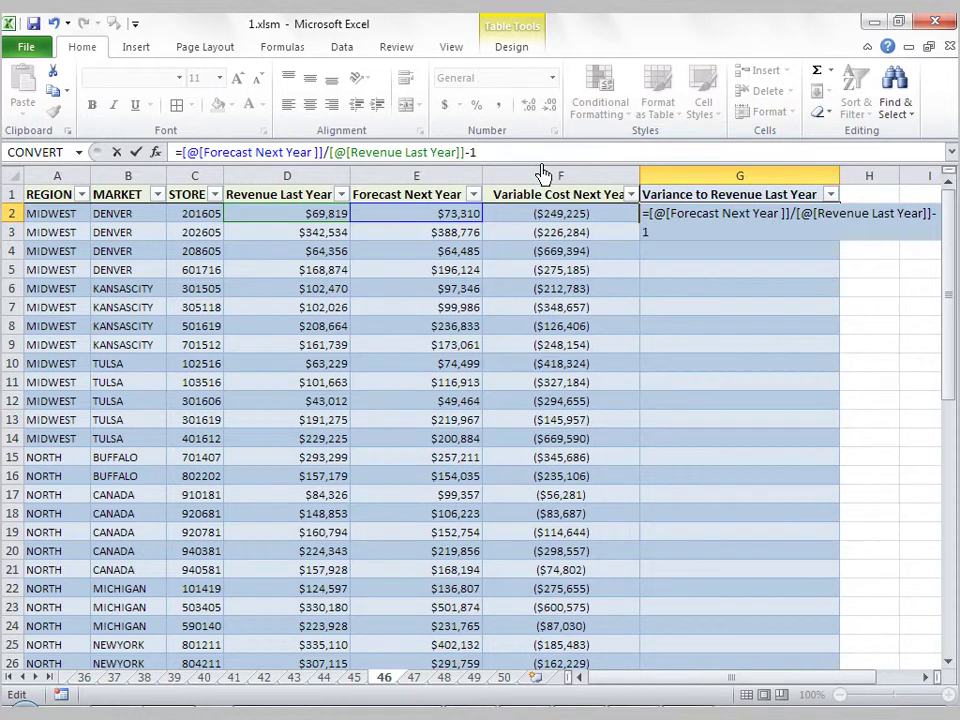
pyautogui.press('Return')
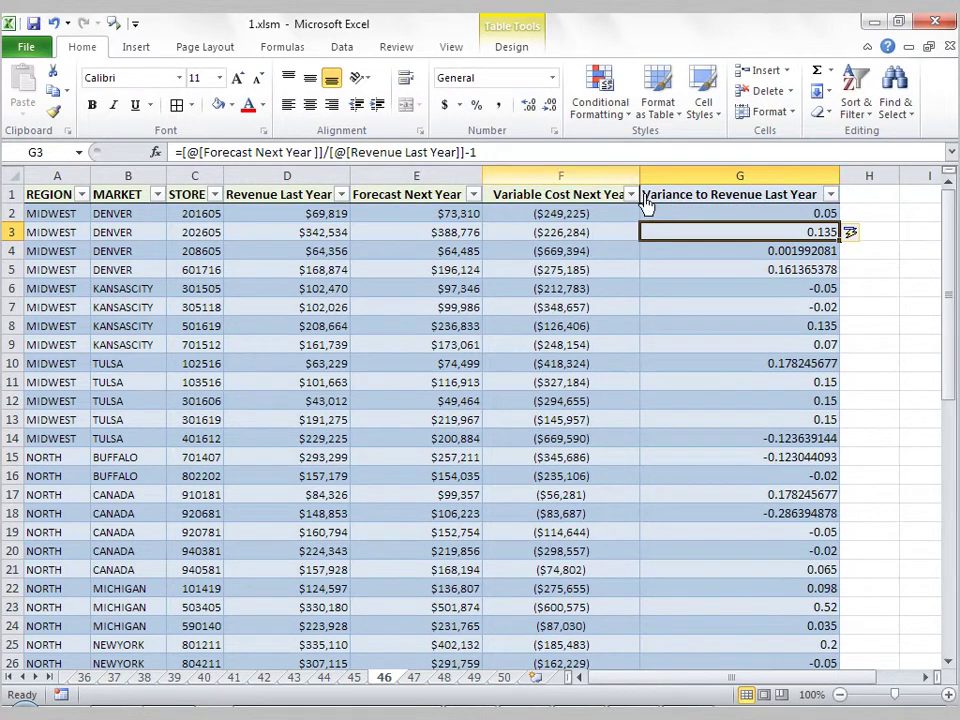
# - Format all Variance to Revenue Last Year values with Percent Style as whole percentages
pyautogui.click(728, 216)
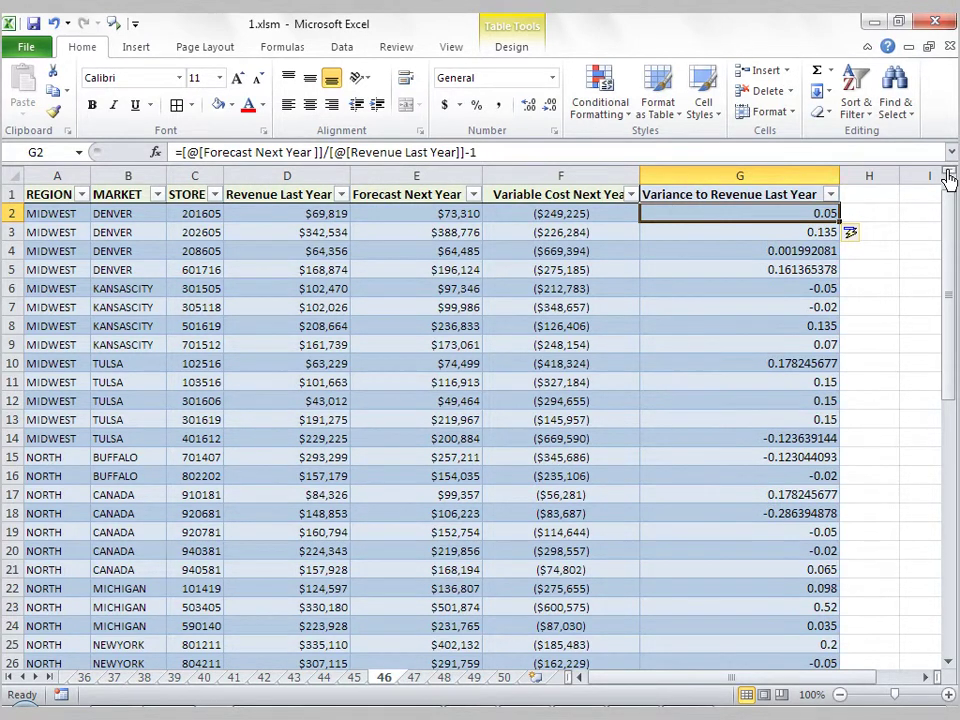
pyautogui.click(762, 197)
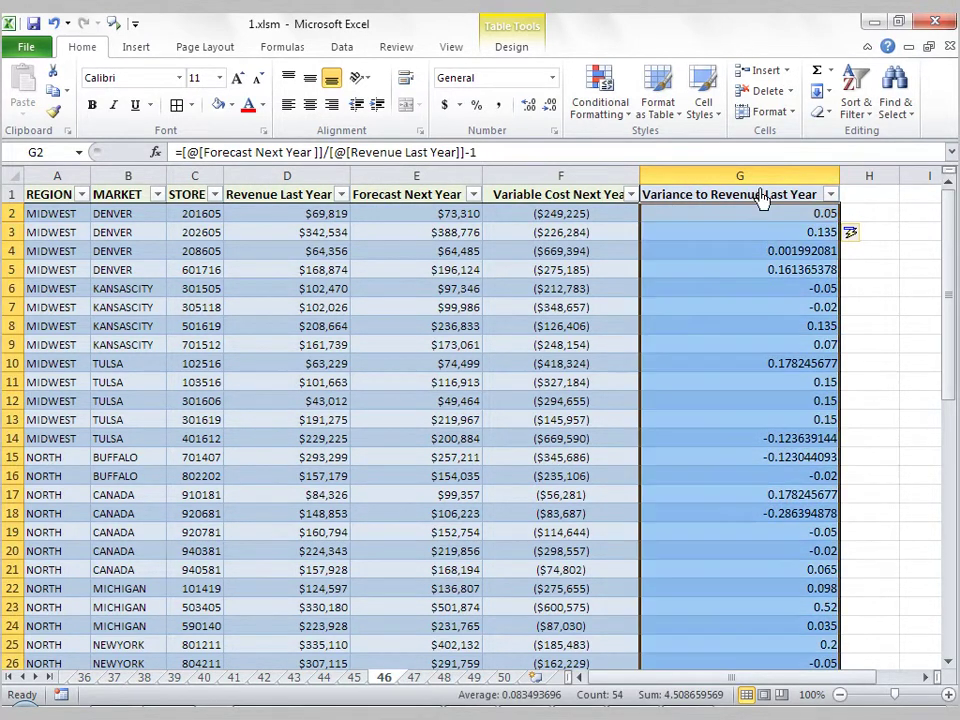
pyautogui.click(476, 104)
pyautogui.click(746, 252)
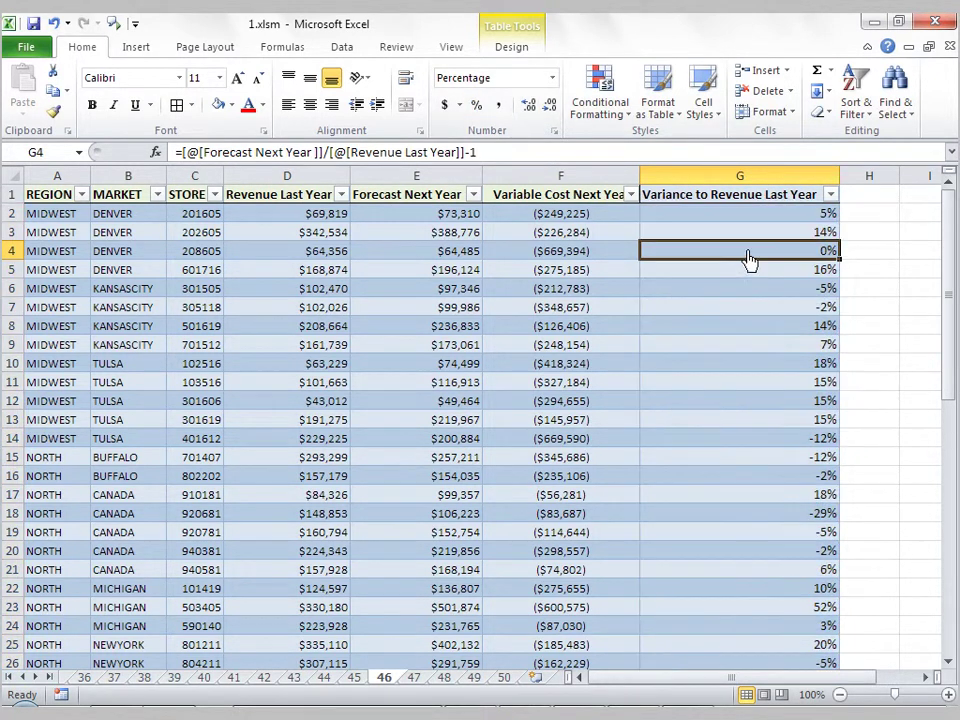
pyautogui.click(880, 236)
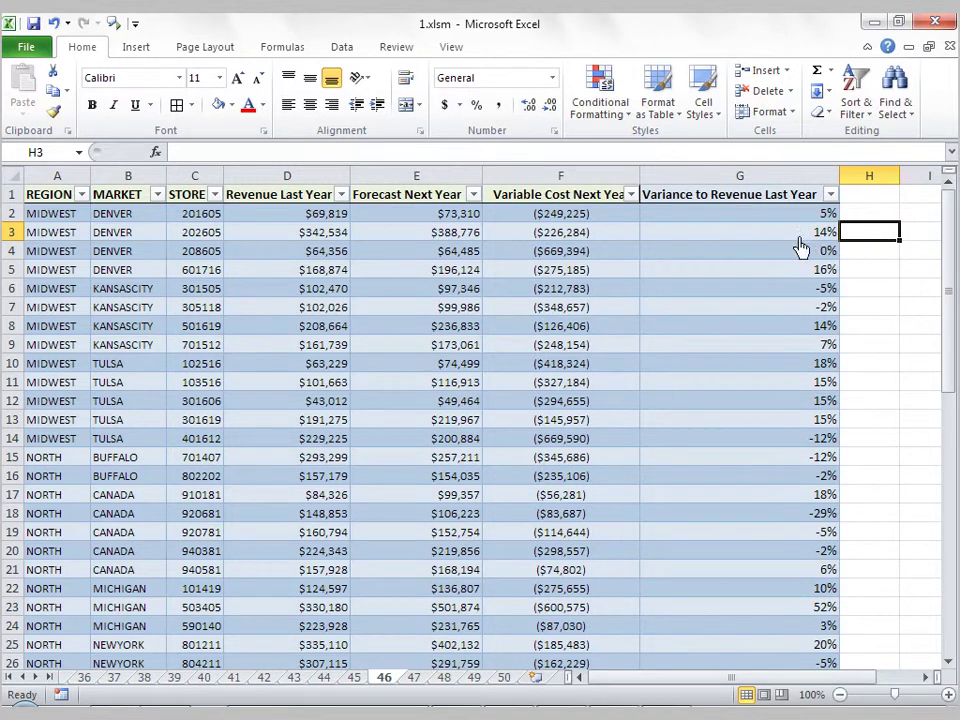
# - Turn off banded rows in Table1, briefly trying banded columns before leaving them off
pyautogui.click(756, 240)
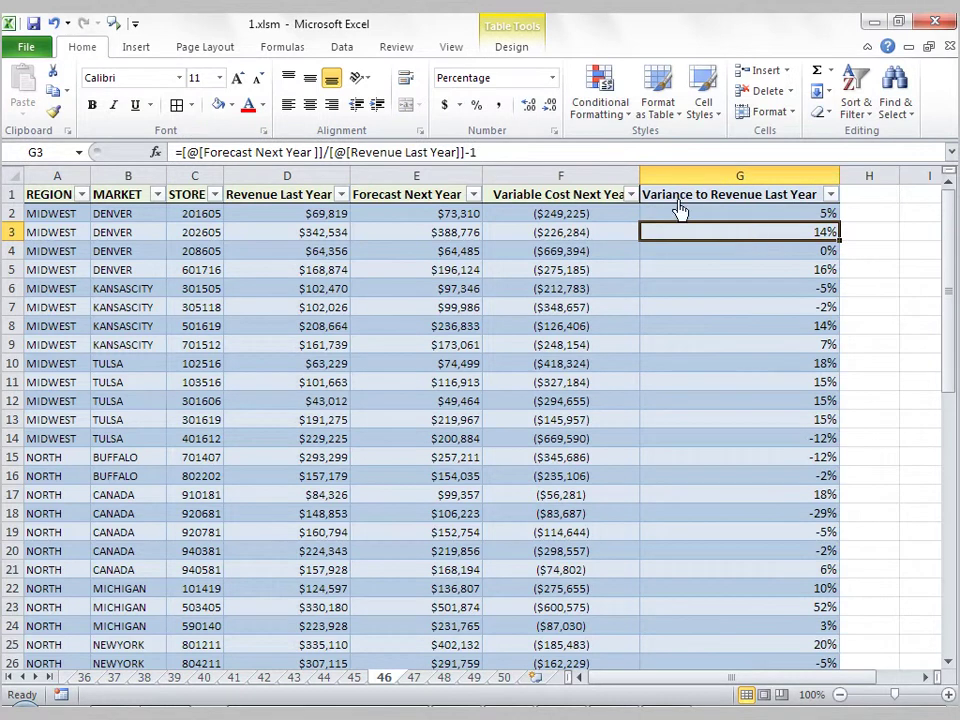
pyautogui.click(500, 50)
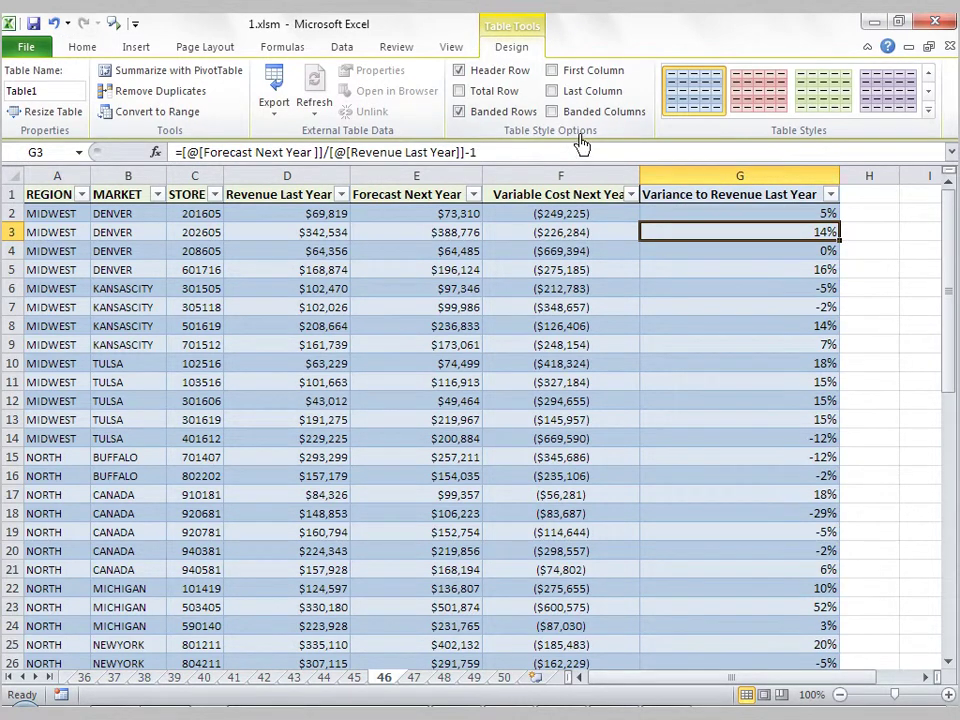
pyautogui.click(463, 118)
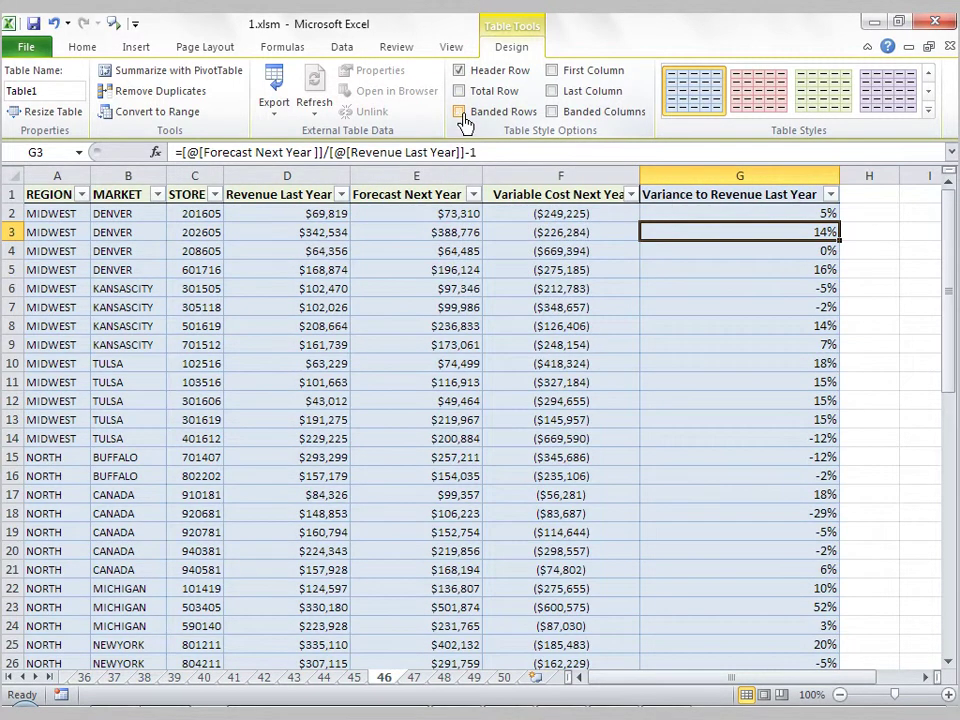
pyautogui.click(461, 114)
pyautogui.click(461, 114)
pyautogui.click(552, 114)
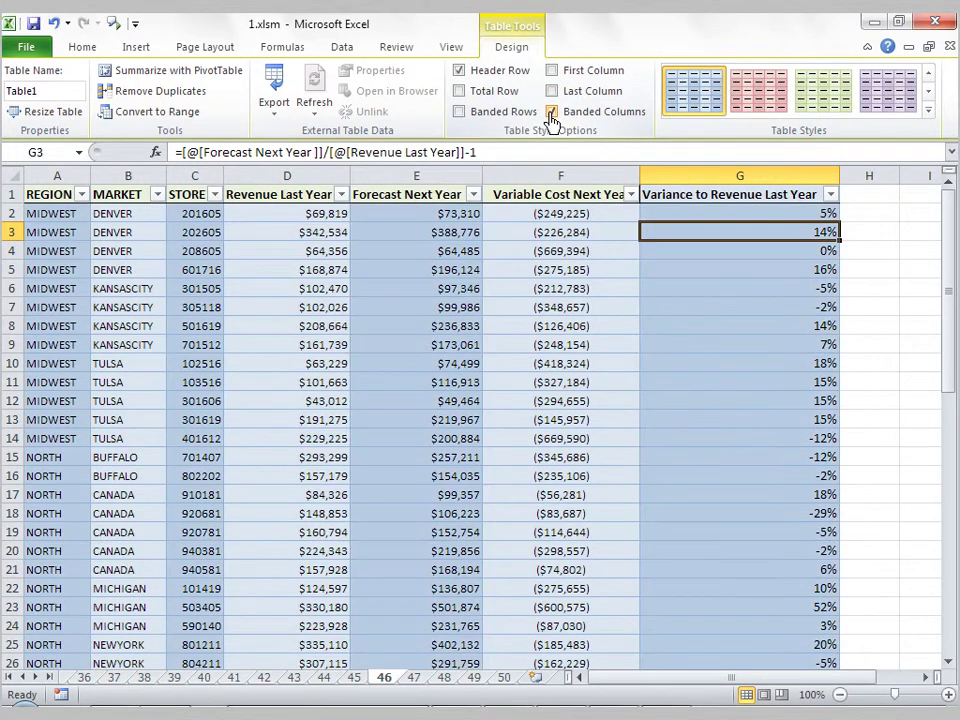
pyautogui.click(552, 113)
# - Keep the header row on, bold the first column, and add a Total row
pyautogui.click(460, 71)
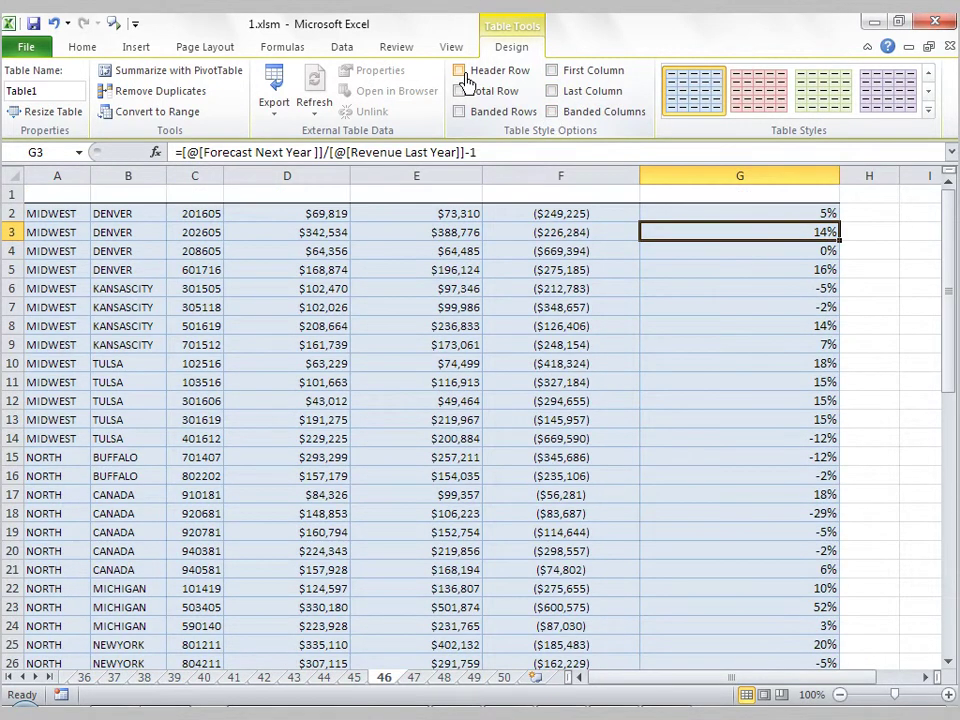
pyautogui.click(463, 73)
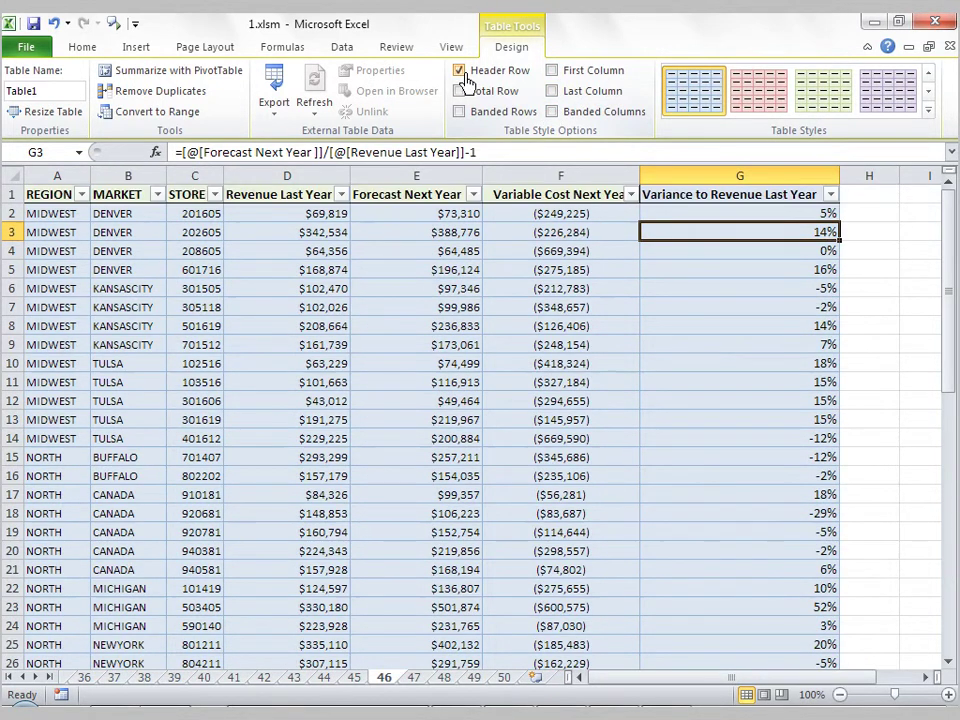
pyautogui.click(552, 72)
pyautogui.click(458, 96)
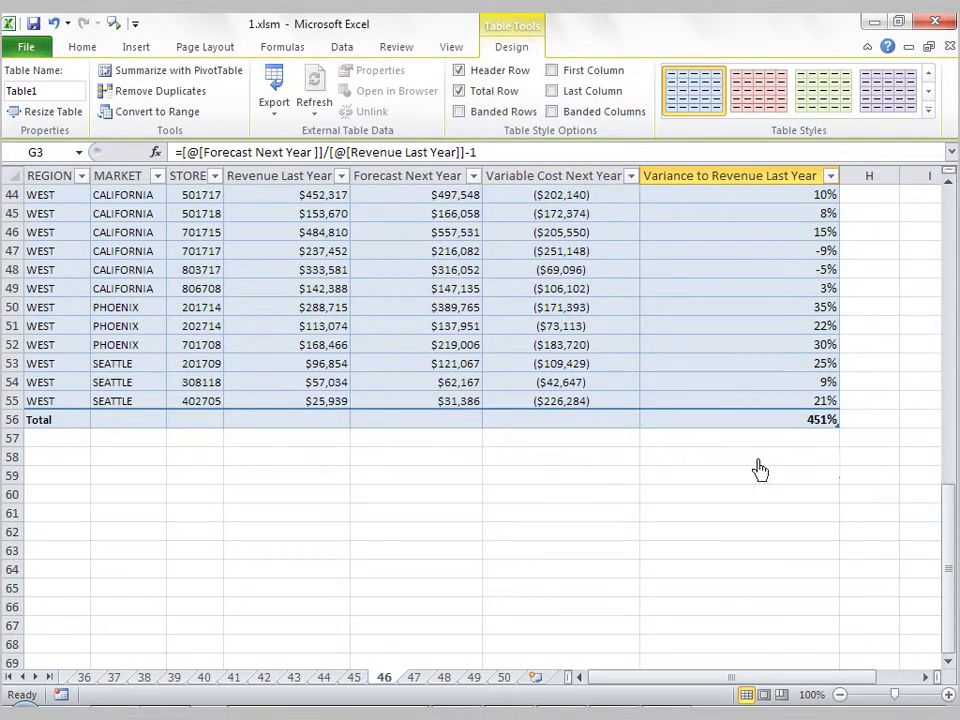
# - Sum Revenue Last Year in total cell D56, giving $10,774,172
pyautogui.click(296, 428)
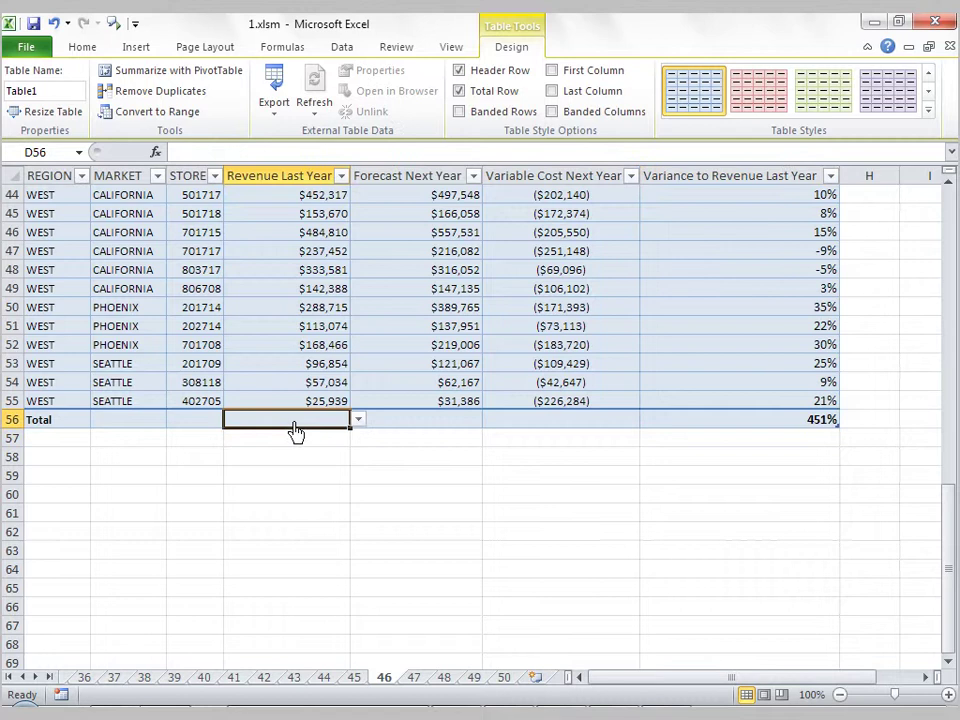
pyautogui.click(456, 428)
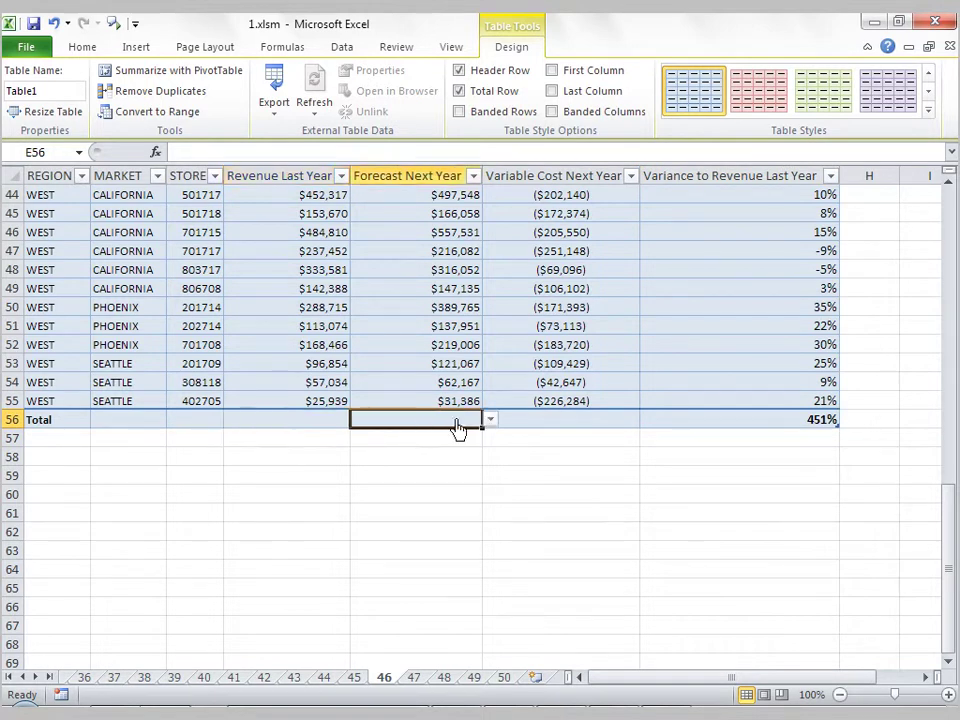
pyautogui.click(557, 432)
pyautogui.click(309, 427)
pyautogui.click(358, 423)
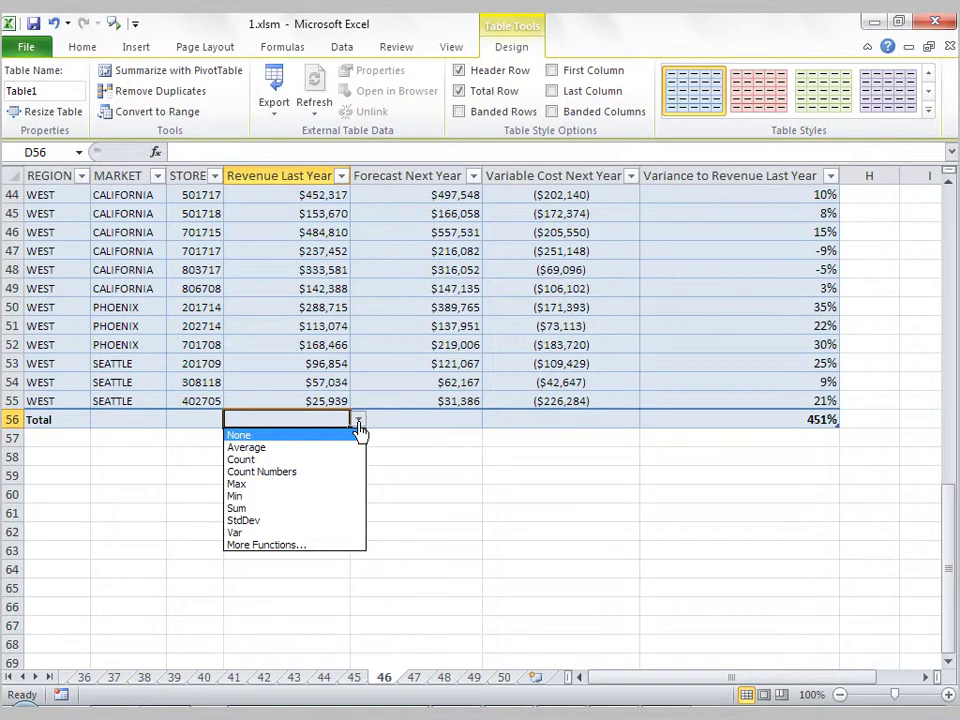
pyautogui.click(304, 509)
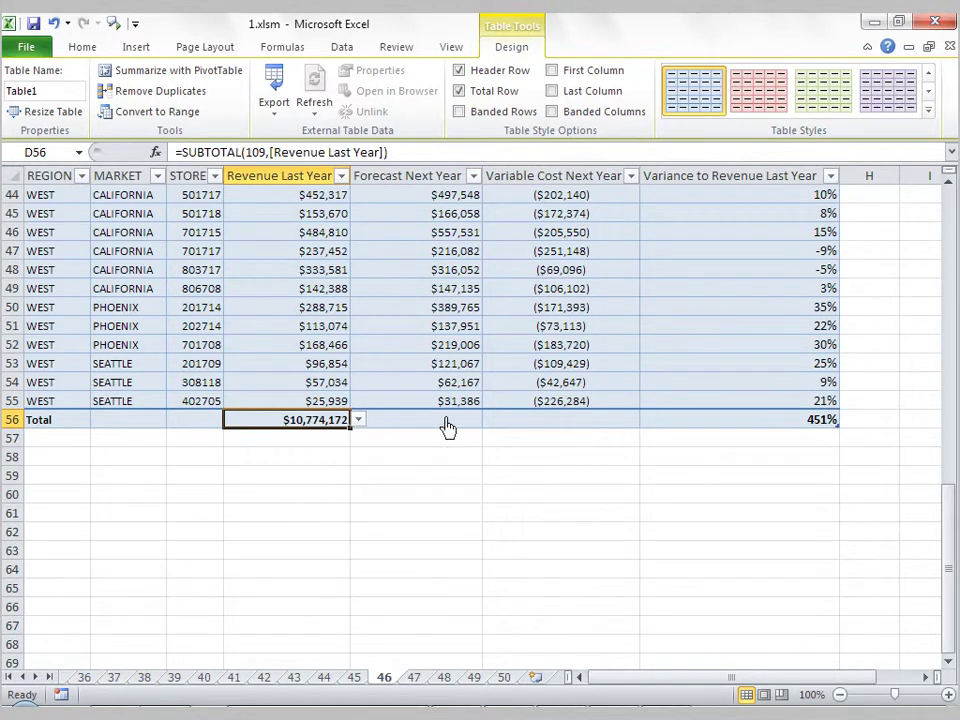
# - Sum Forecast Next Year in E56 and Variable Cost Next Year in F56
pyautogui.click(447, 427)
pyautogui.click(489, 420)
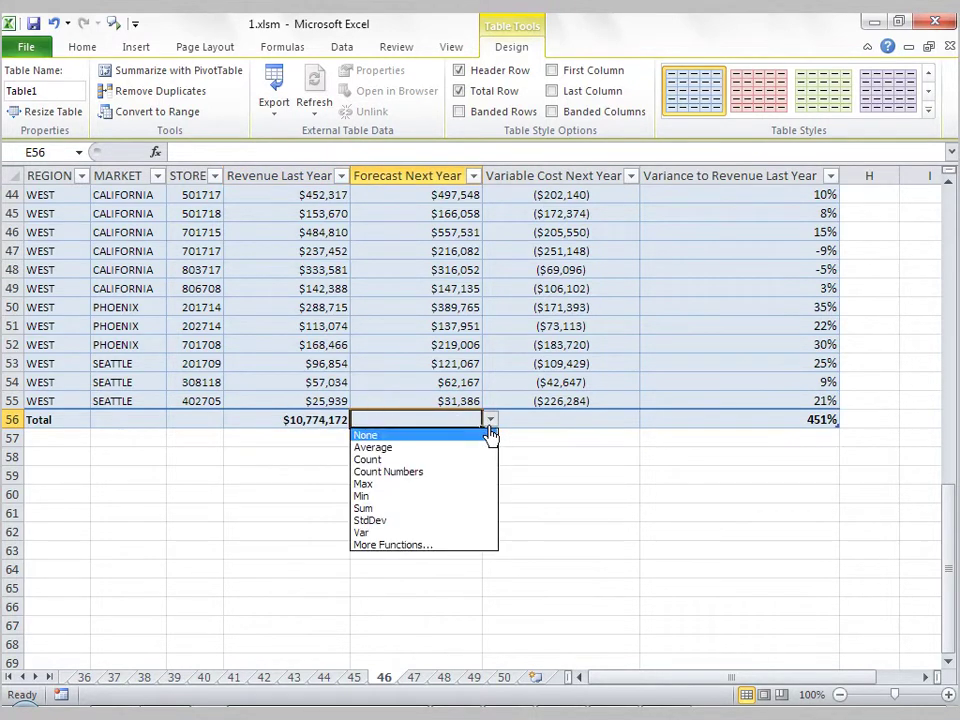
pyautogui.click(425, 510)
pyautogui.click(600, 427)
pyautogui.click(647, 420)
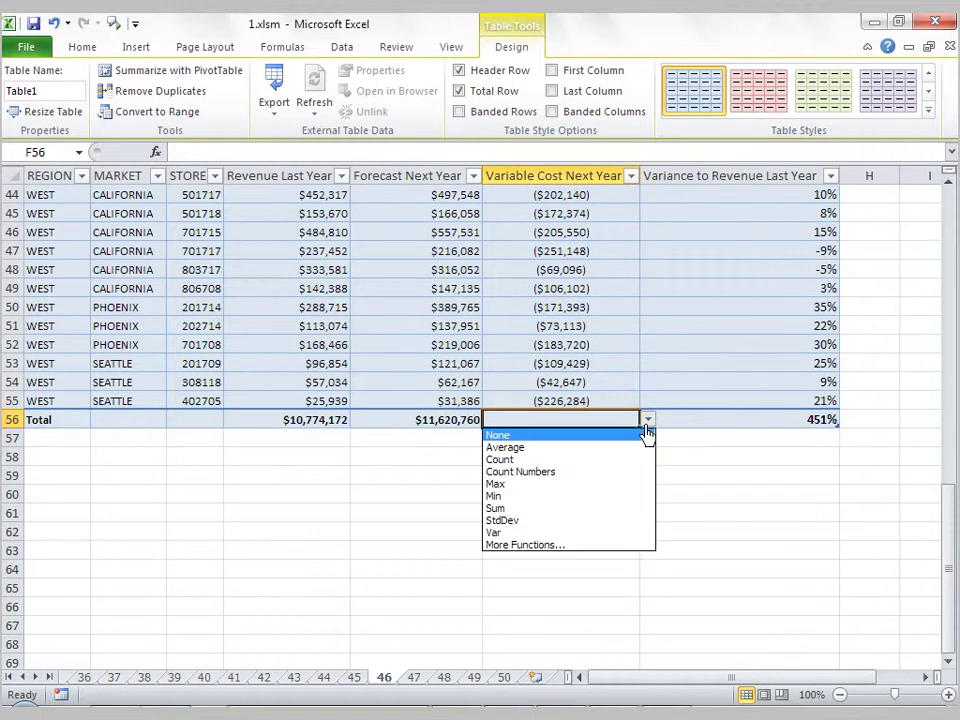
pyautogui.click(553, 508)
pyautogui.click(643, 493)
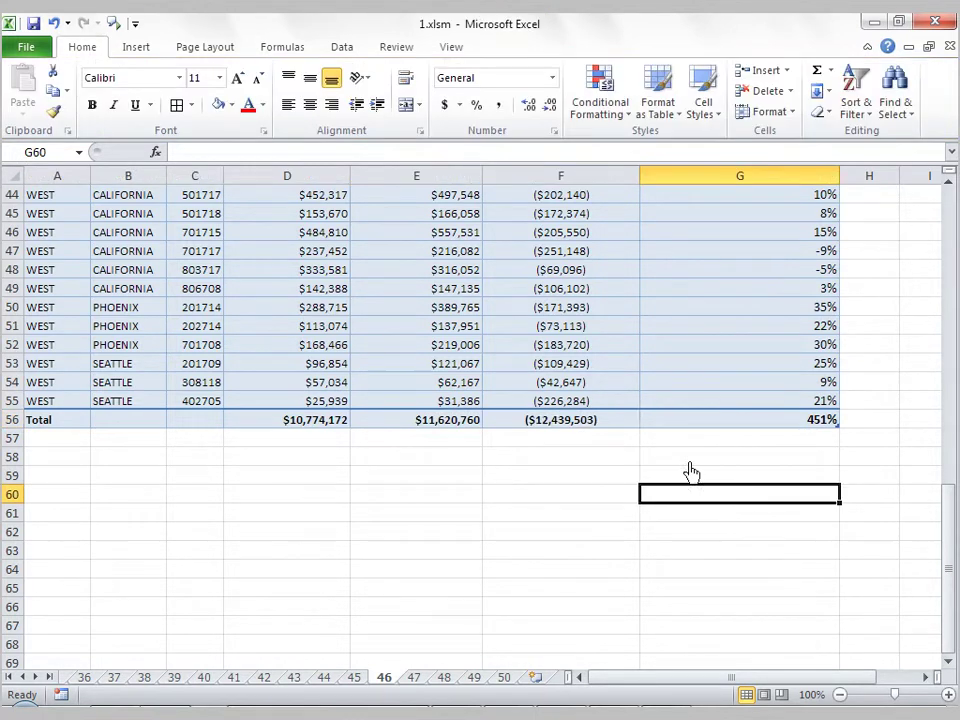
pyautogui.click(690, 362)
pyautogui.click(511, 47)
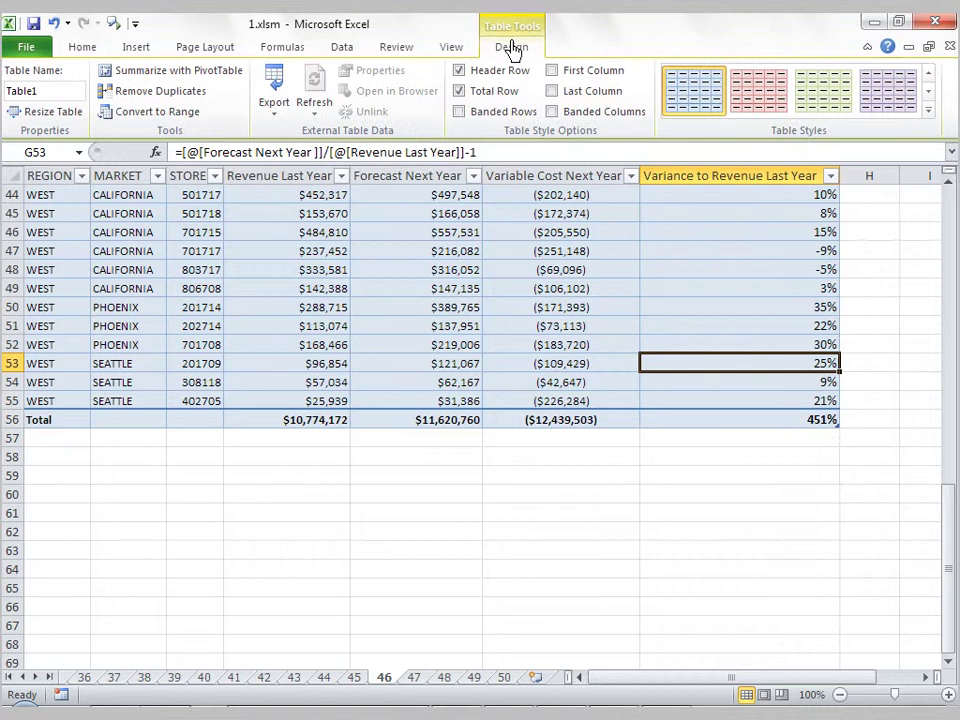
pyautogui.click(211, 88)
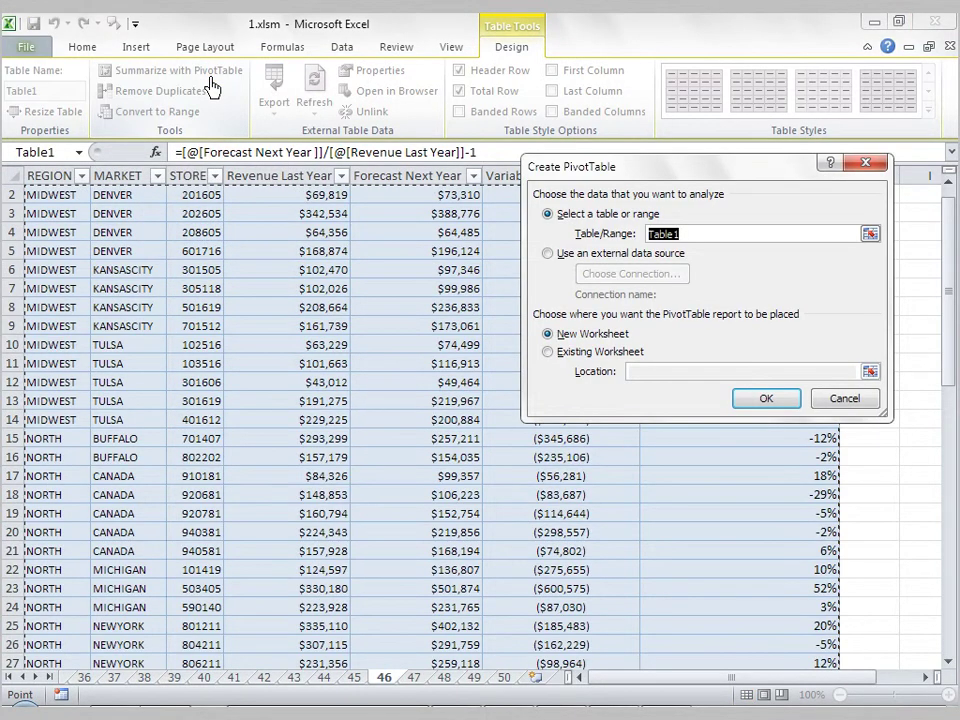
pyautogui.moveTo(640, 176); pyautogui.dragTo(441, 200)
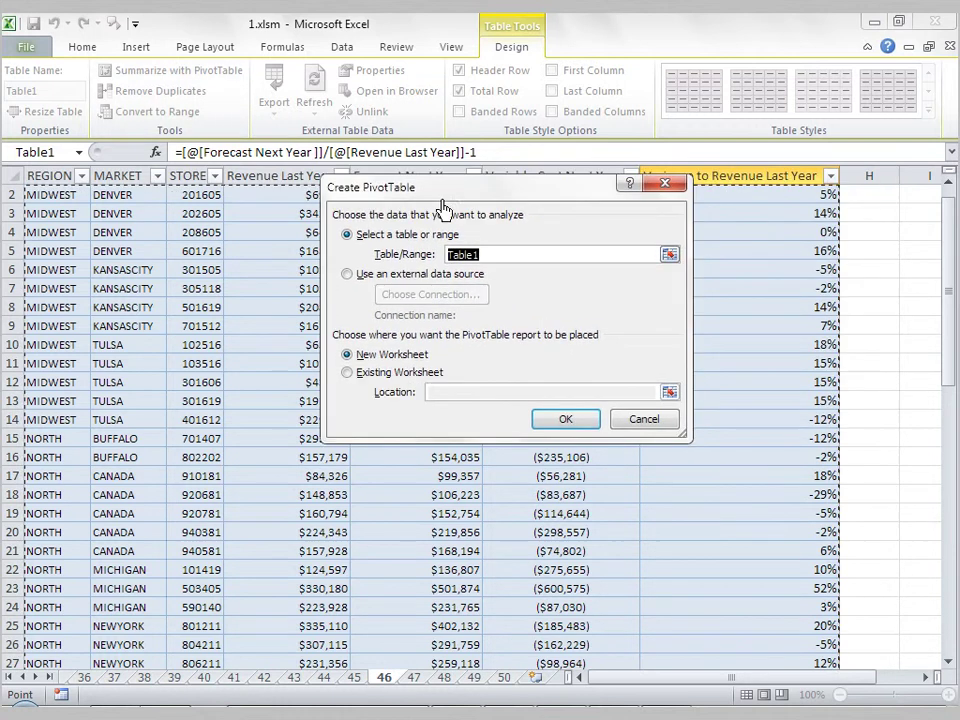
pyautogui.click(521, 255)
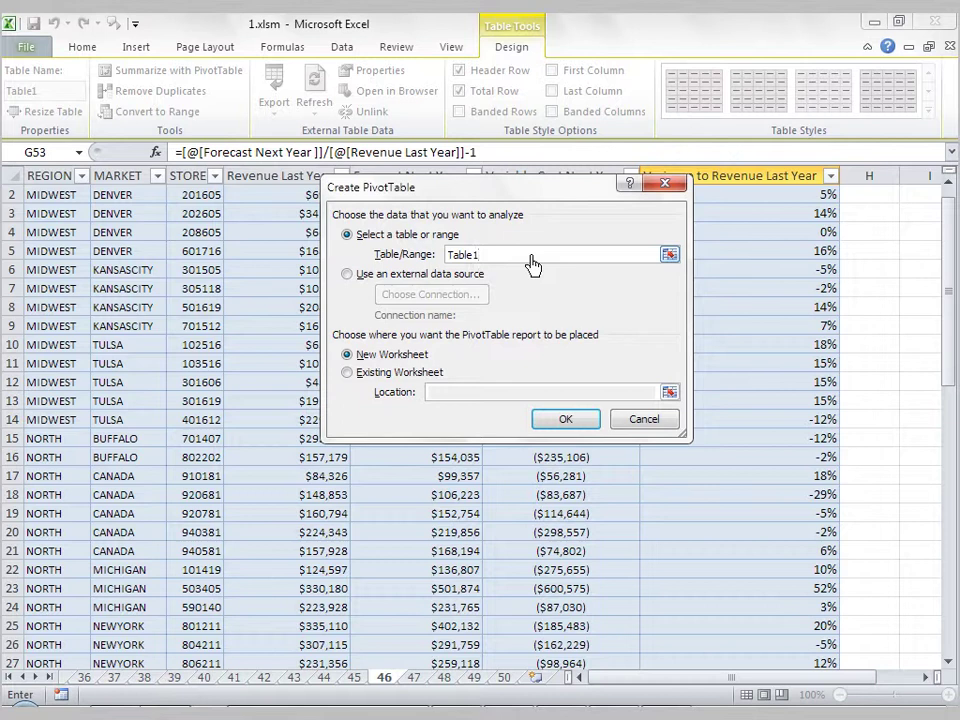
pyautogui.press('Escape')
pyautogui.scroll(1, 884, 207)
pyautogui.click(882, 198)
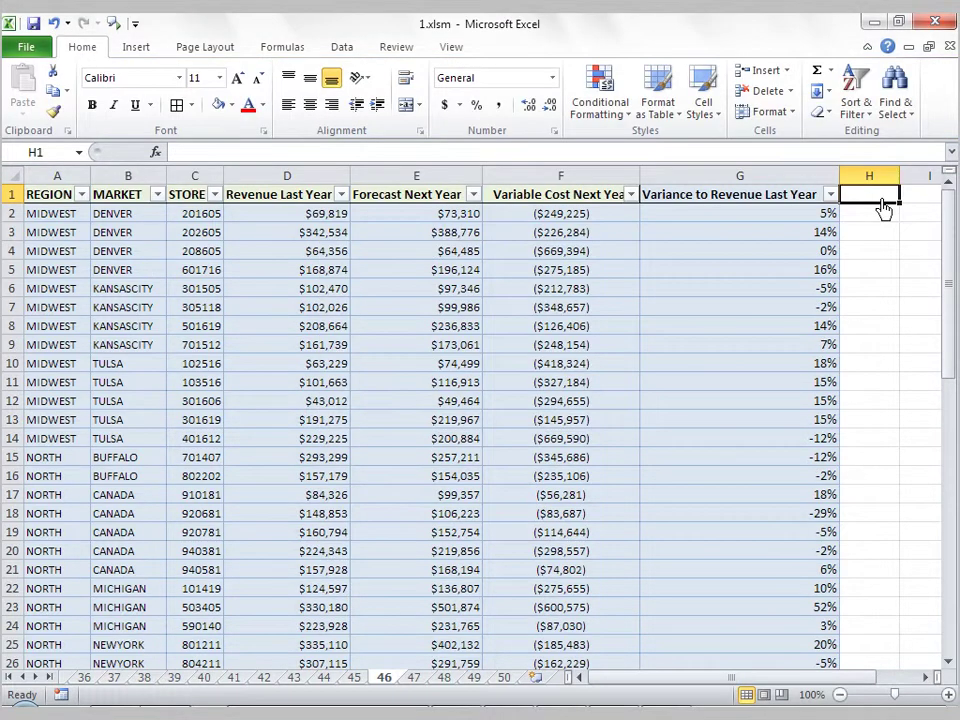